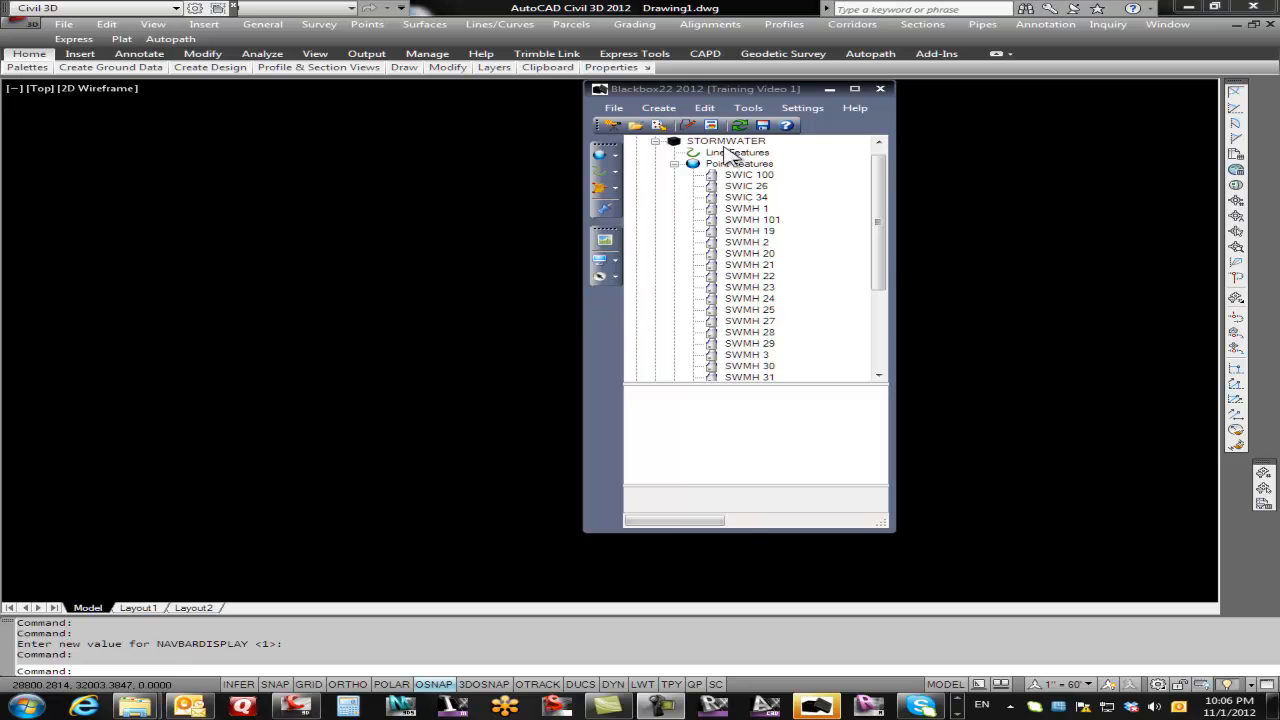
Open the asset selection for drawing, filter the category to Stormwater and select all of its assets
{"action": "left_click_drag", "start_coordinate": [882, 272], "coordinate": [880, 300]}
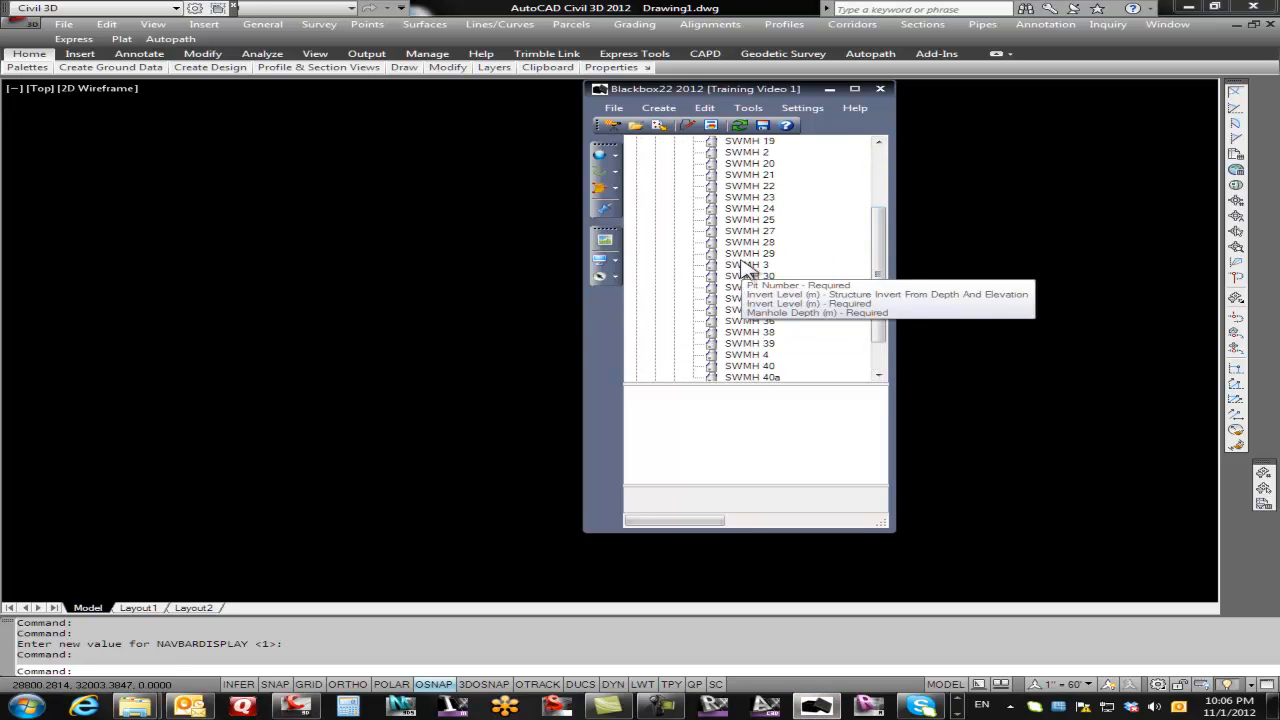
{"action": "left_click", "coordinate": [690, 135]}
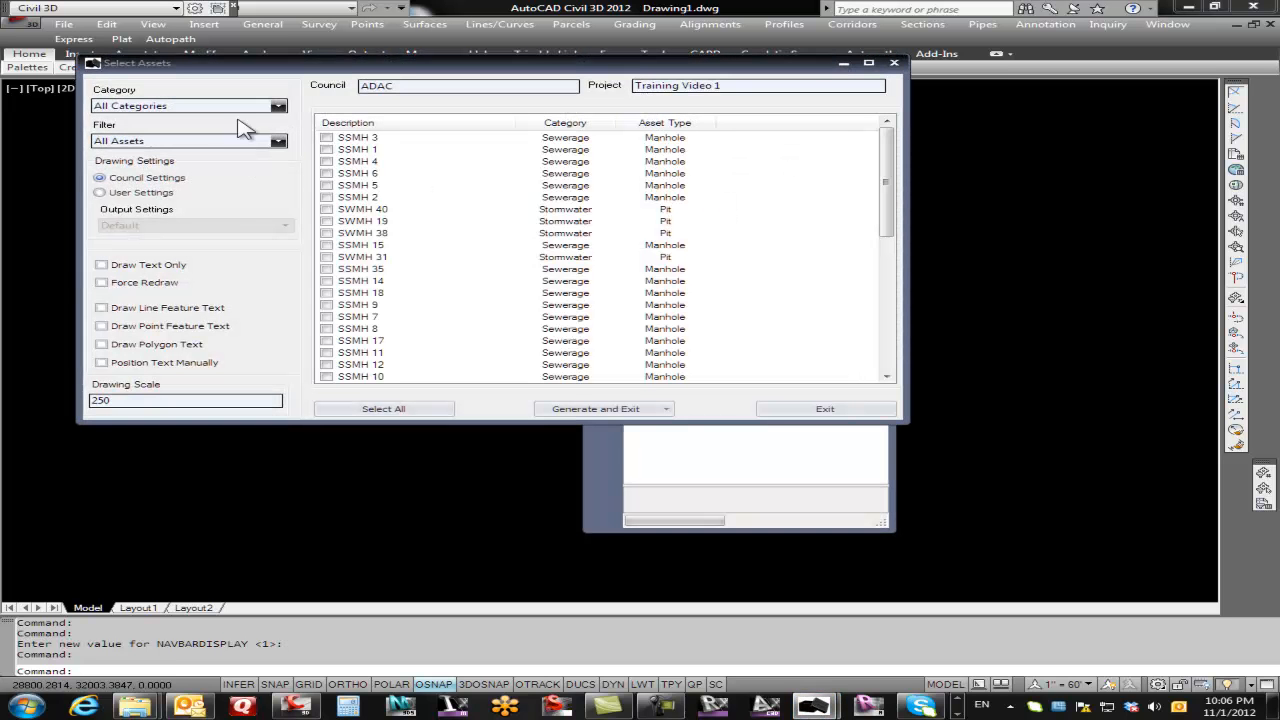
{"action": "left_click", "coordinate": [279, 107]}
{"action": "left_click", "coordinate": [279, 107]}
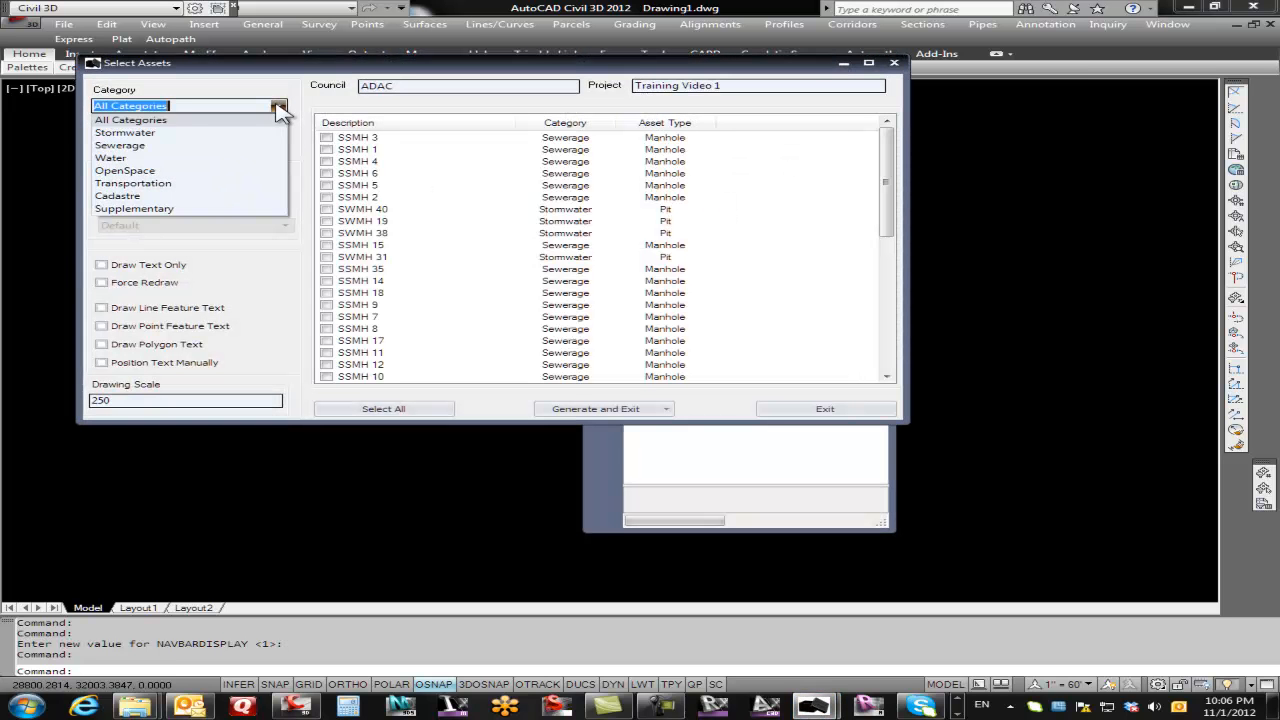
{"action": "left_click", "coordinate": [137, 133]}
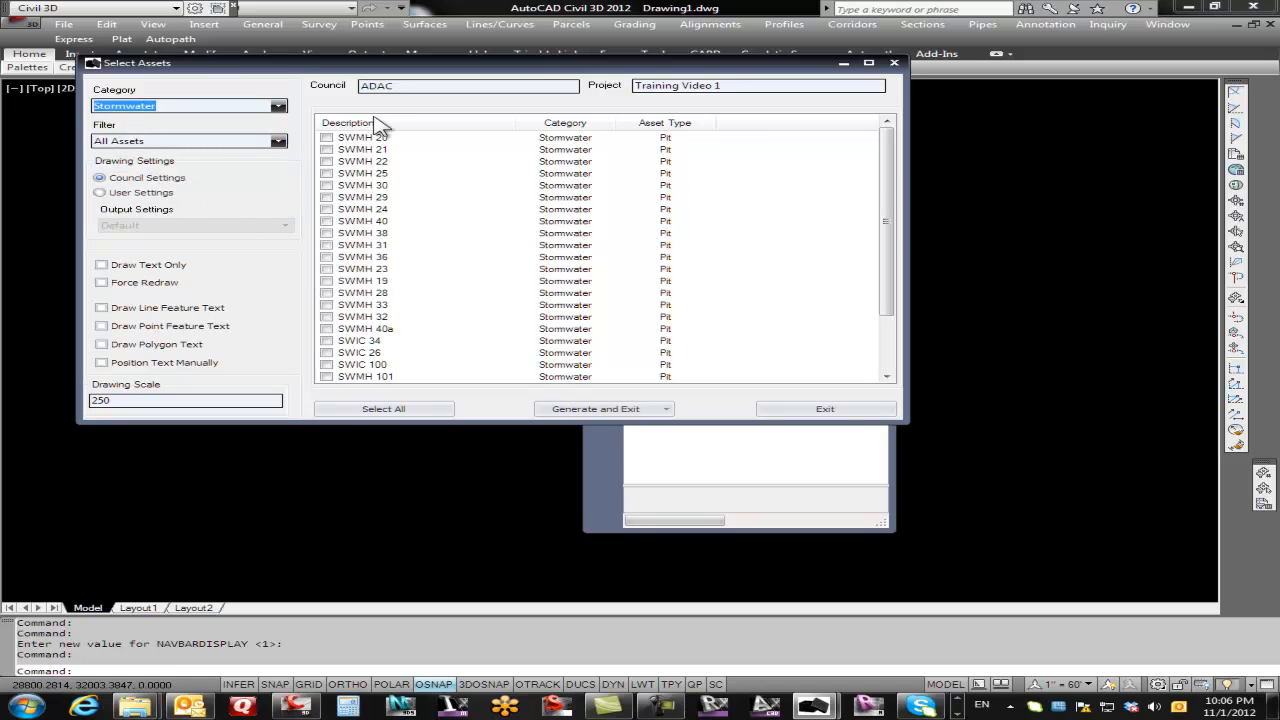
{"action": "left_click", "coordinate": [383, 409]}
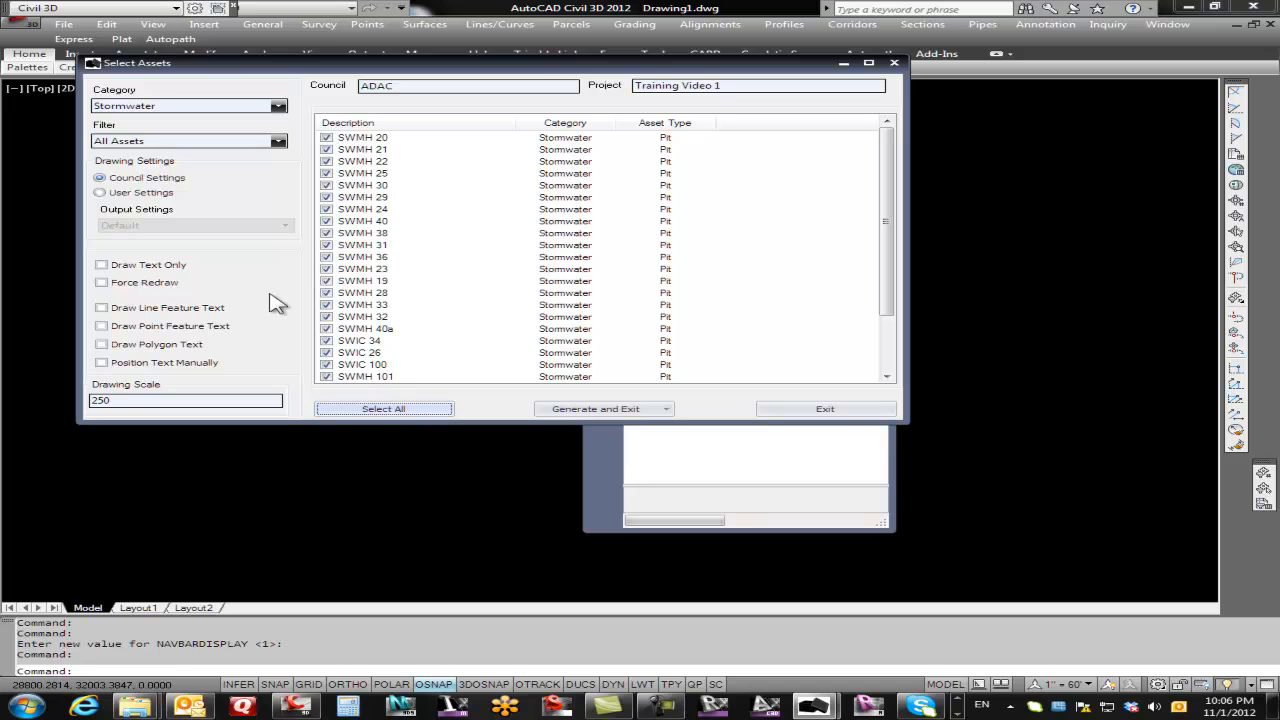
Enable Draw Point Feature Text and generate the selected stormwater assets into the drawing
{"action": "mouse_move", "coordinate": [137, 192]}
{"action": "left_click", "coordinate": [102, 328]}
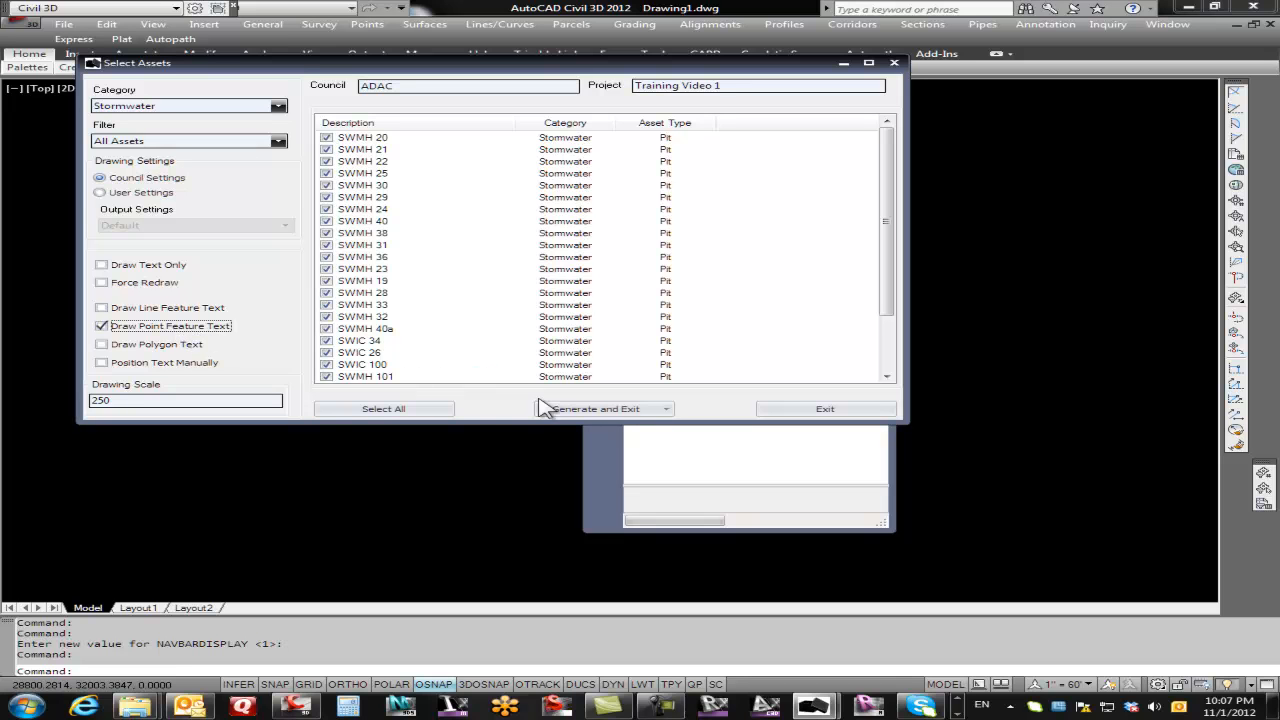
{"action": "left_click", "coordinate": [595, 409]}
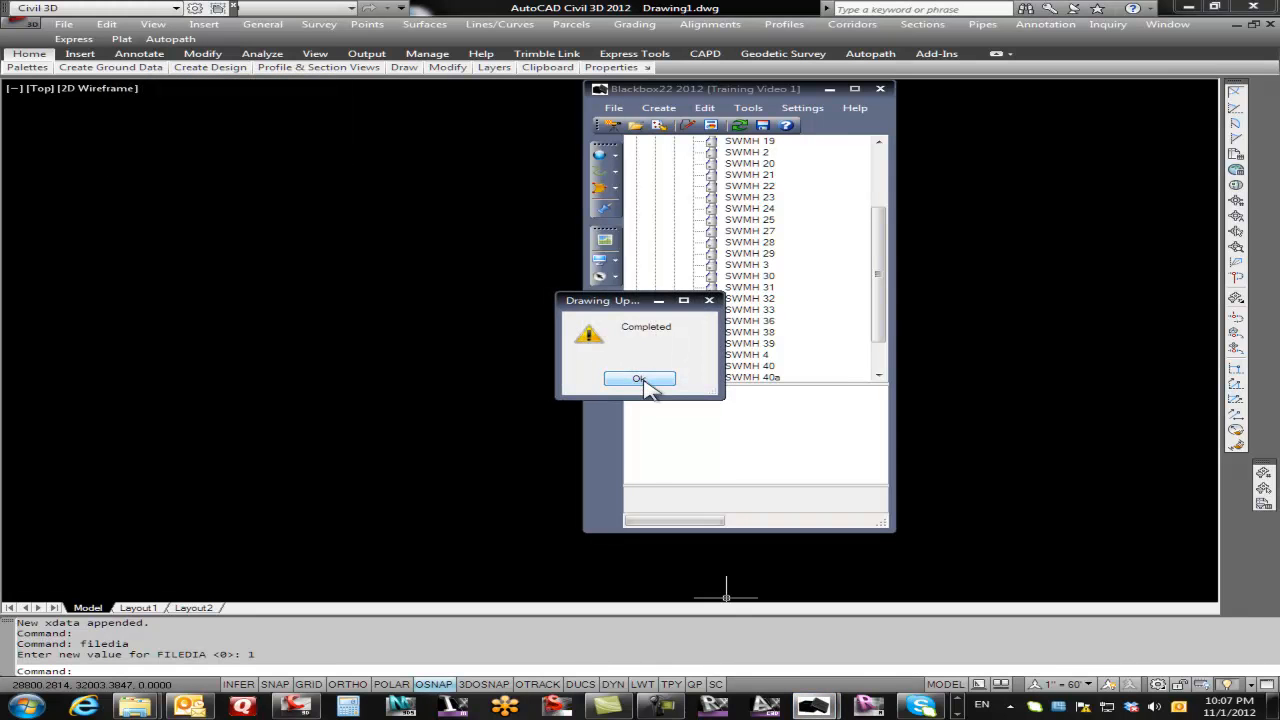
{"action": "left_click", "coordinate": [643, 379]}
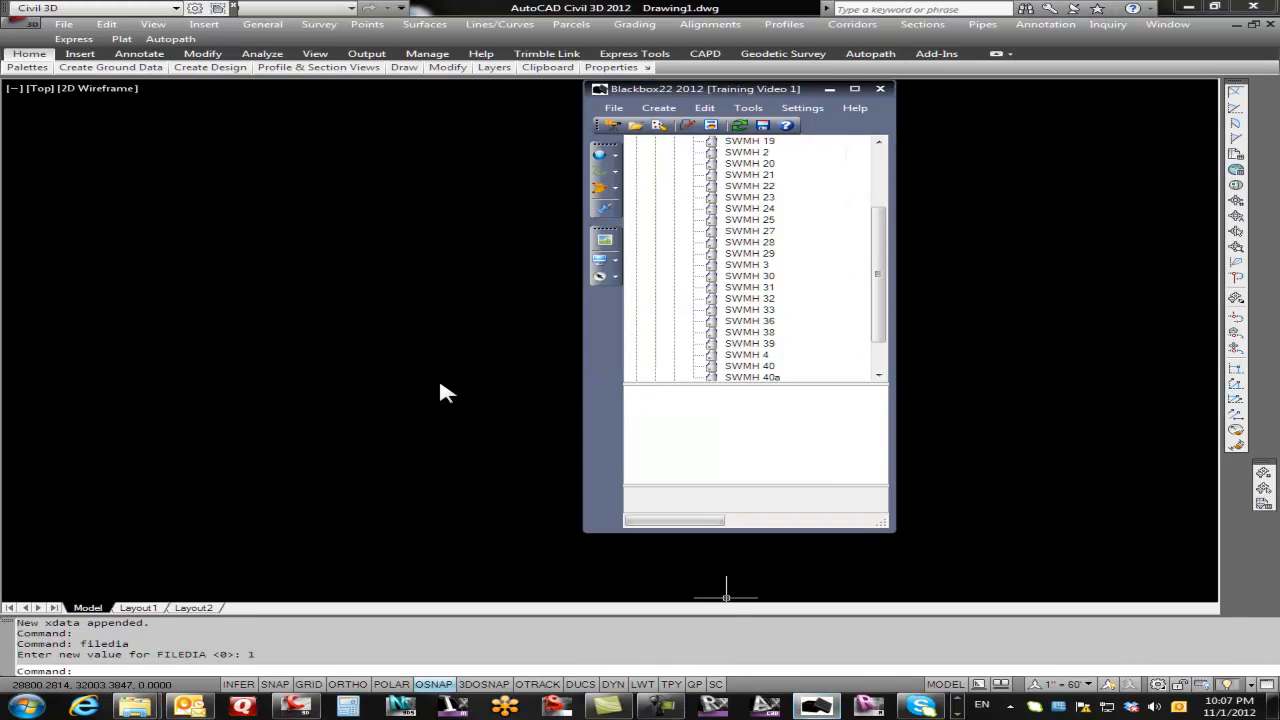
Examine the drawn stormwater pits, their labels and coordinates across the whole drawing extents
{"action": "left_click", "coordinate": [396, 377]}
{"action": "left_click", "coordinate": [476, 400]}
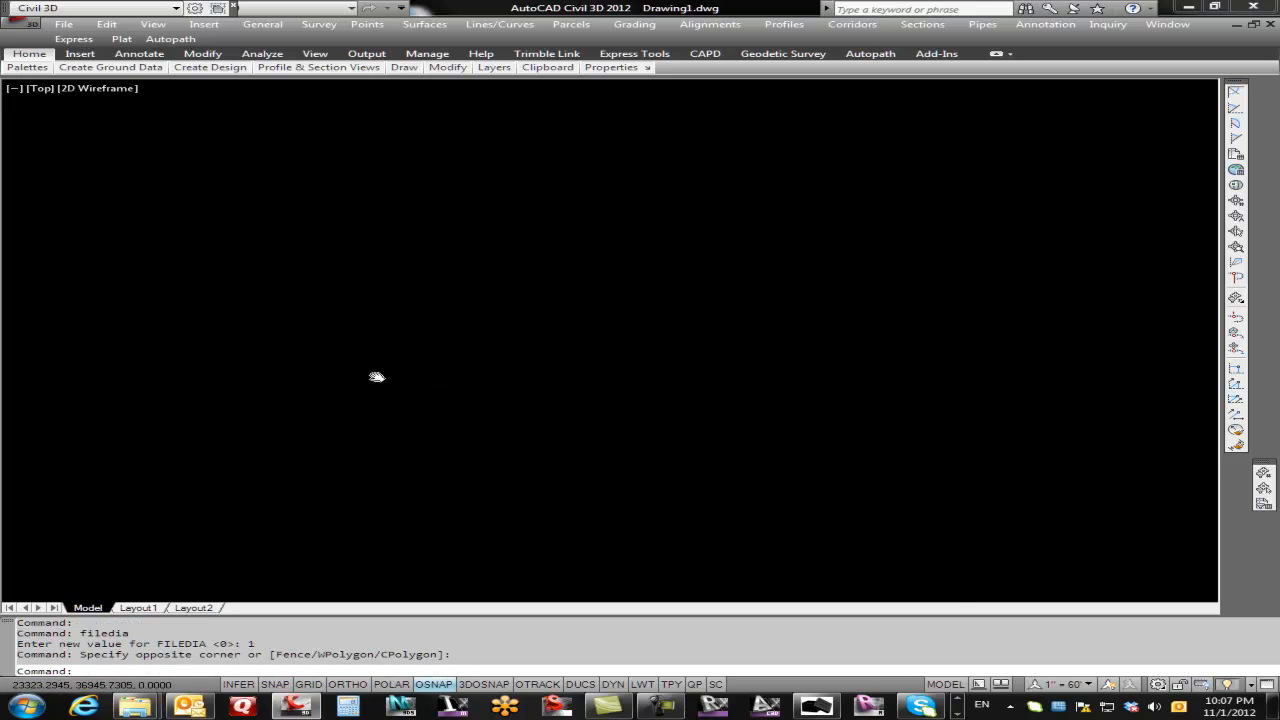
{"action": "middle_click", "coordinate": [376, 378]}
{"action": "middle_click", "coordinate": [376, 378]}
{"action": "scroll", "coordinate": [683, 452], "scroll_direction": "up", "scroll_amount": 2}
{"action": "scroll", "coordinate": [683, 452], "scroll_direction": "up", "scroll_amount": 6}
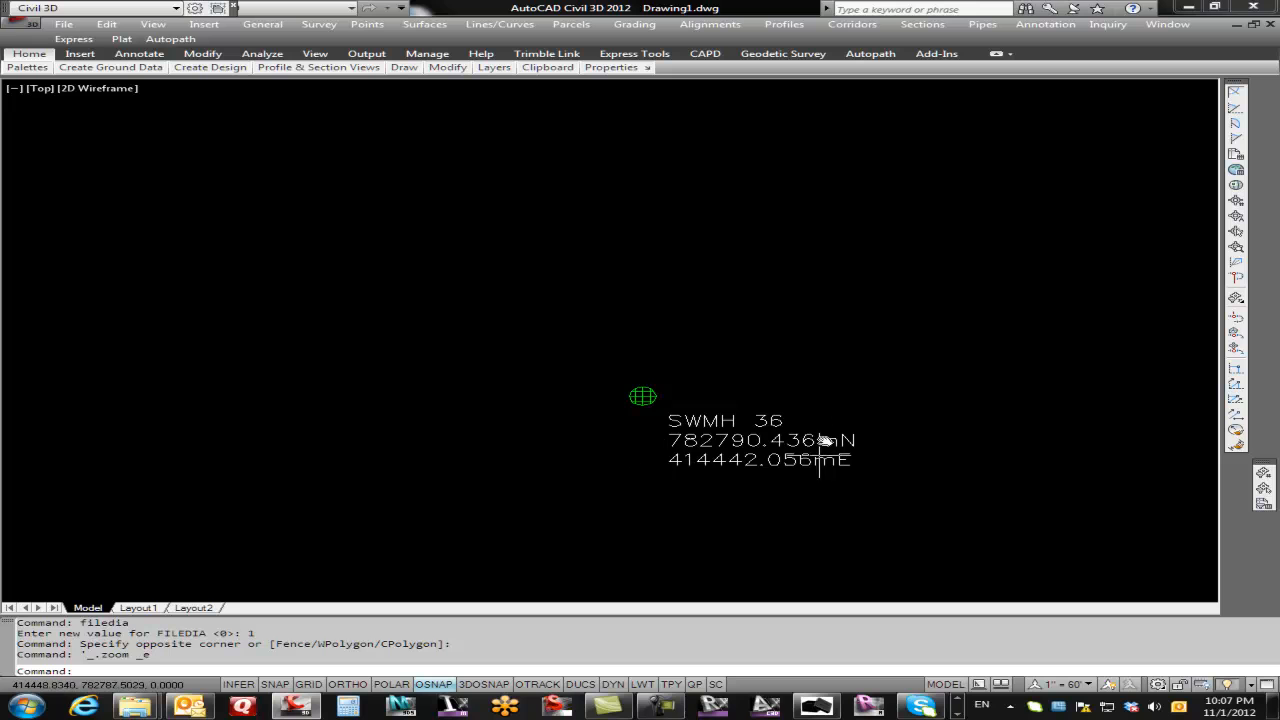
{"action": "scroll", "coordinate": [685, 452], "scroll_direction": "down", "scroll_amount": 5}
{"action": "scroll", "coordinate": [462, 320], "scroll_direction": "up", "scroll_amount": 4}
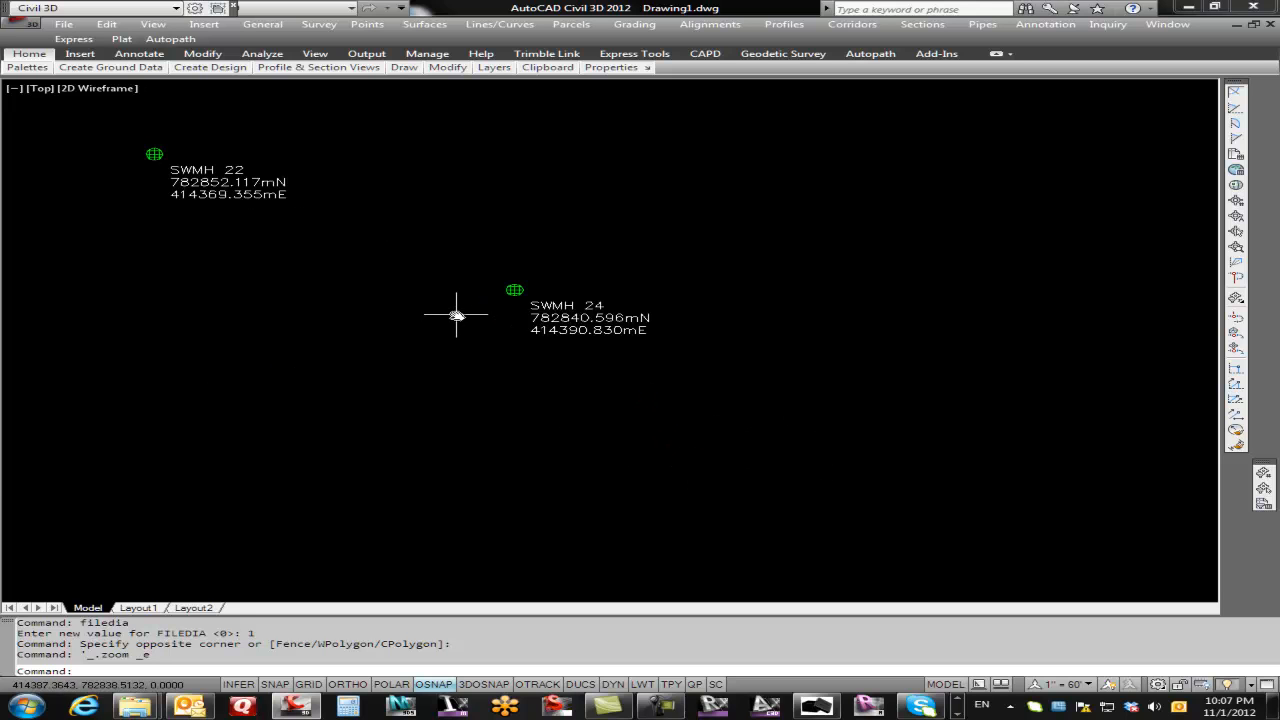
{"action": "scroll", "coordinate": [456, 316], "scroll_direction": "down", "scroll_amount": 3}
{"action": "scroll", "coordinate": [366, 268], "scroll_direction": "down", "scroll_amount": 2}
{"action": "middle_click_drag", "start_coordinate": [382, 301], "coordinate": [348, 306]}
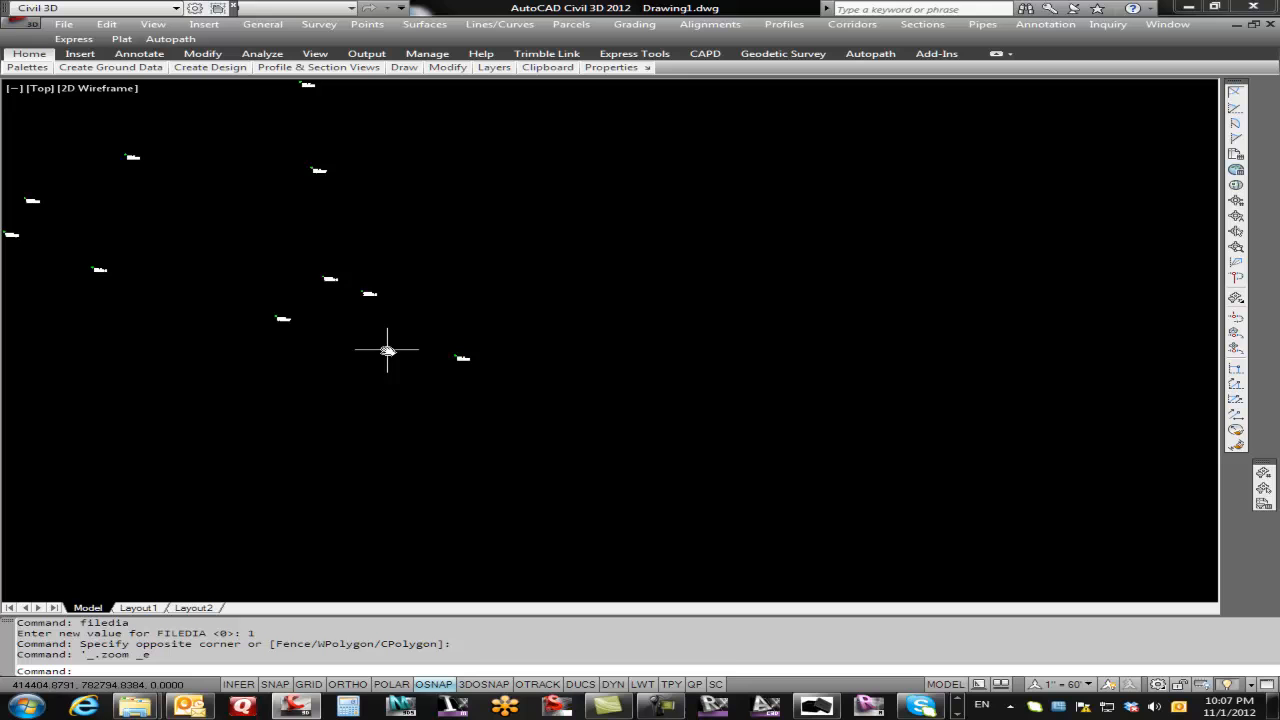
Return to Blackbox22, open the pit properties of SWMH 36 by picking it in the drawing, and set its pit number to 36
{"action": "left_click", "coordinate": [818, 707]}
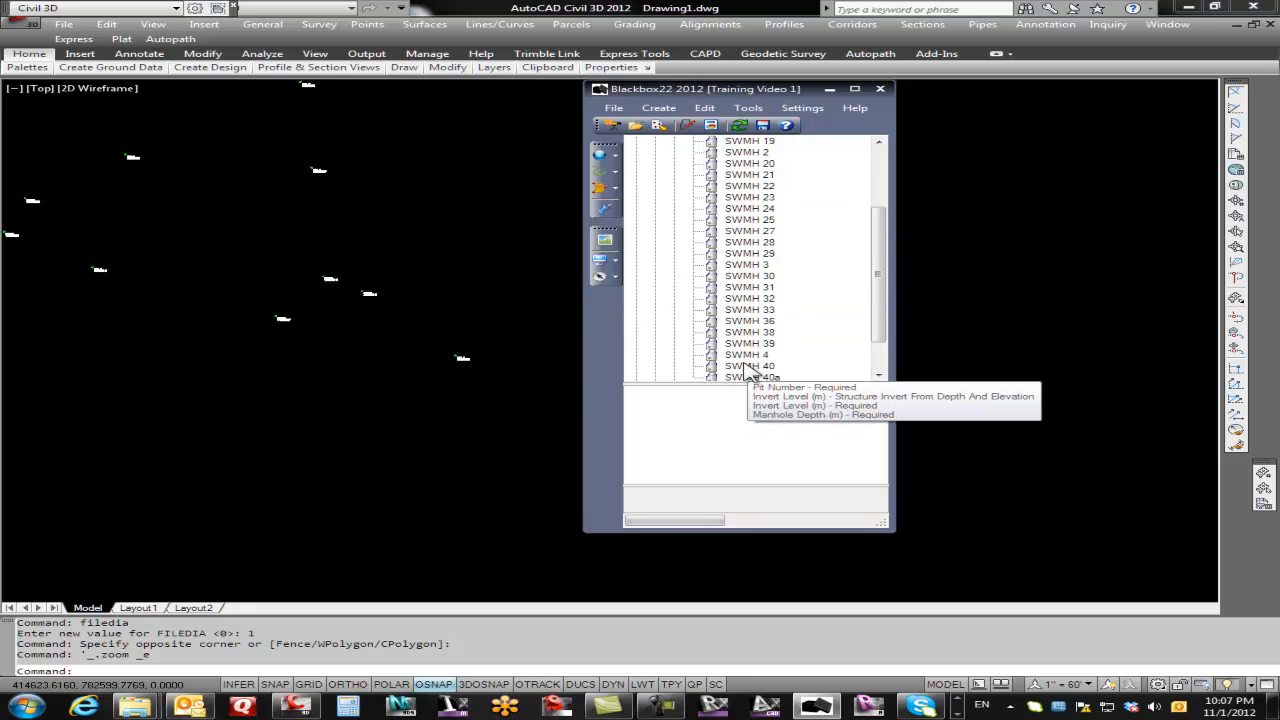
{"action": "left_click", "coordinate": [603, 279]}
{"action": "left_click", "coordinate": [460, 359]}
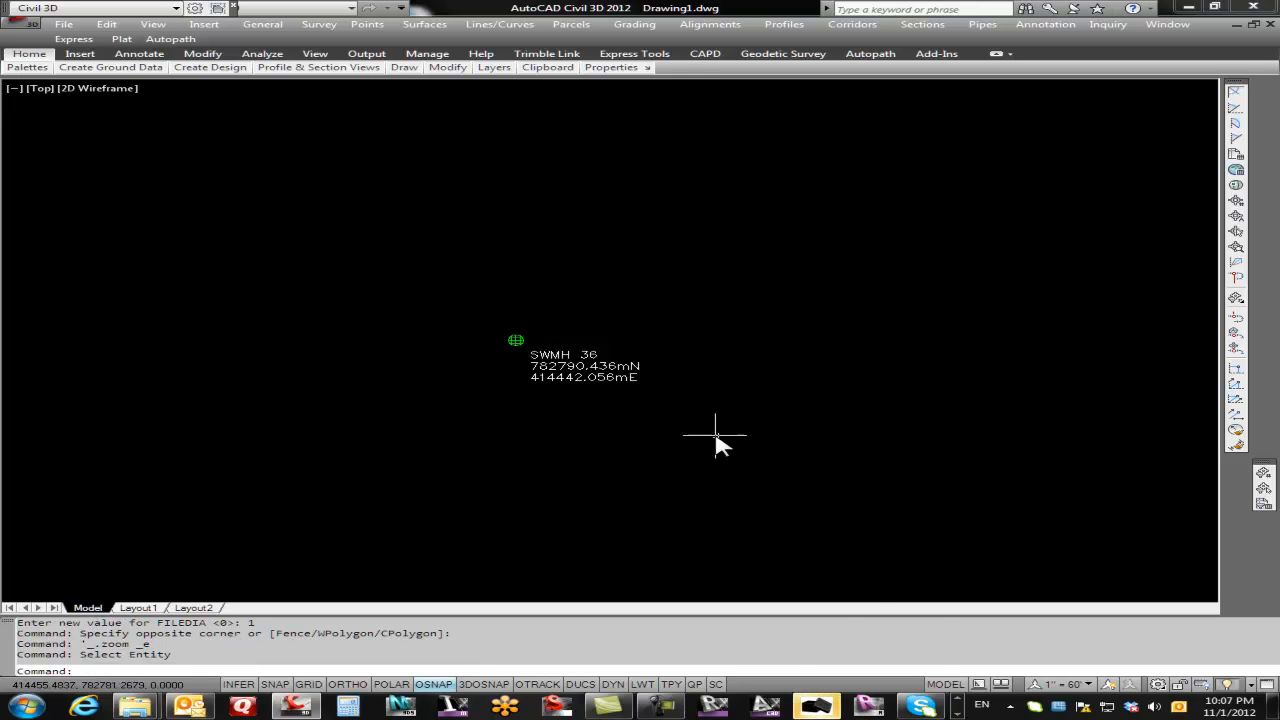
{"action": "mouse_move", "coordinate": [816, 706]}
{"action": "left_click", "coordinate": [805, 622]}
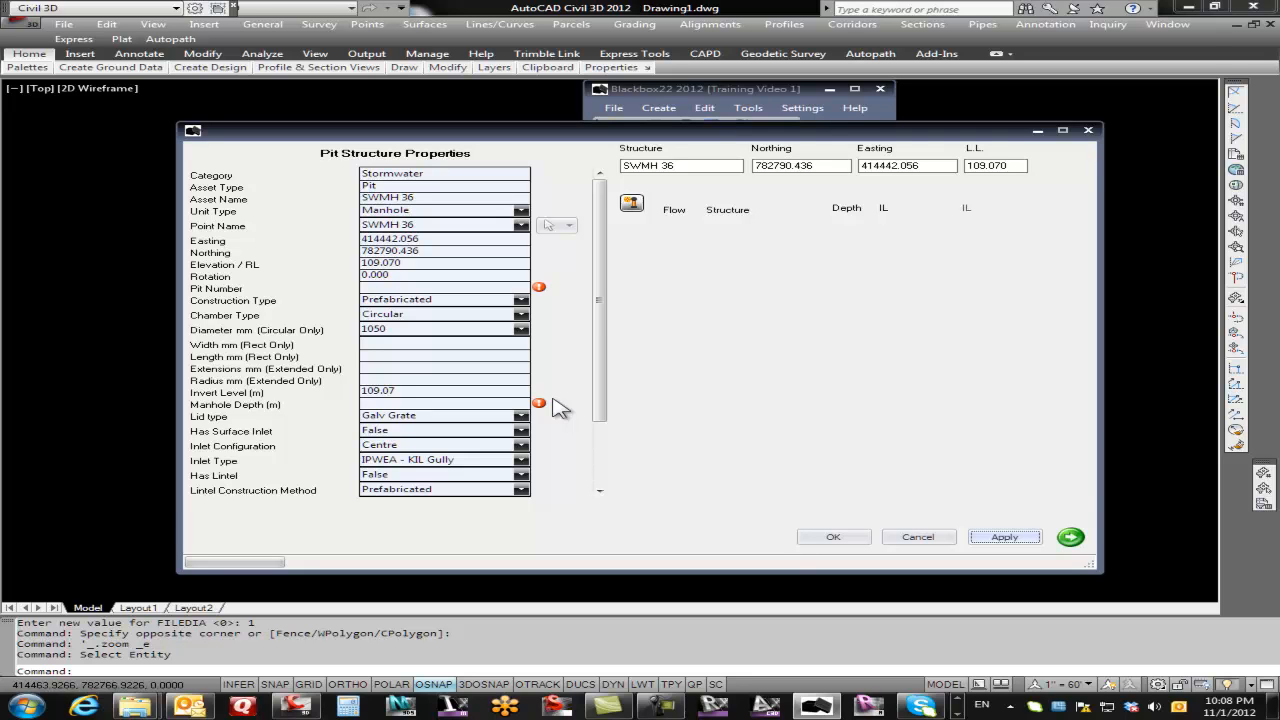
{"action": "left_click", "coordinate": [381, 288]}
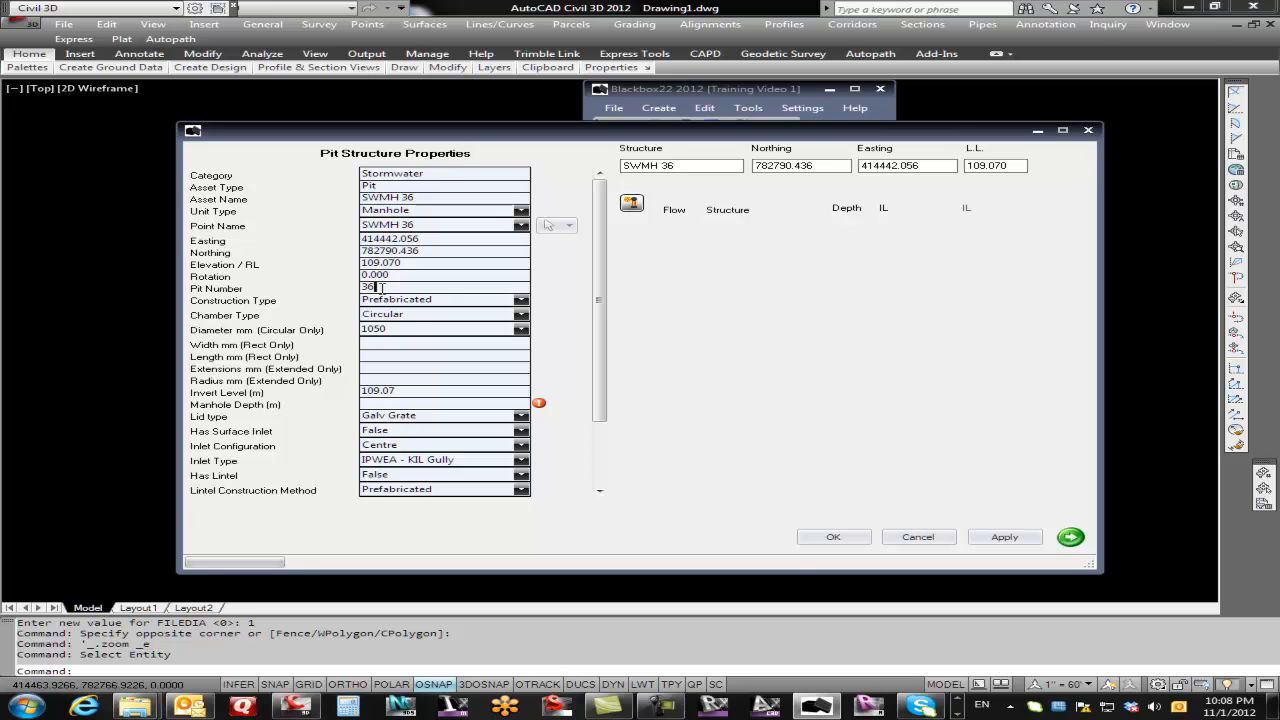
Add an IN flow connection to SWMH 36 and pick SWMH 24 in the drawing as its connecting structure
{"action": "mouse_move", "coordinate": [540, 408]}
{"action": "left_click", "coordinate": [633, 204]}
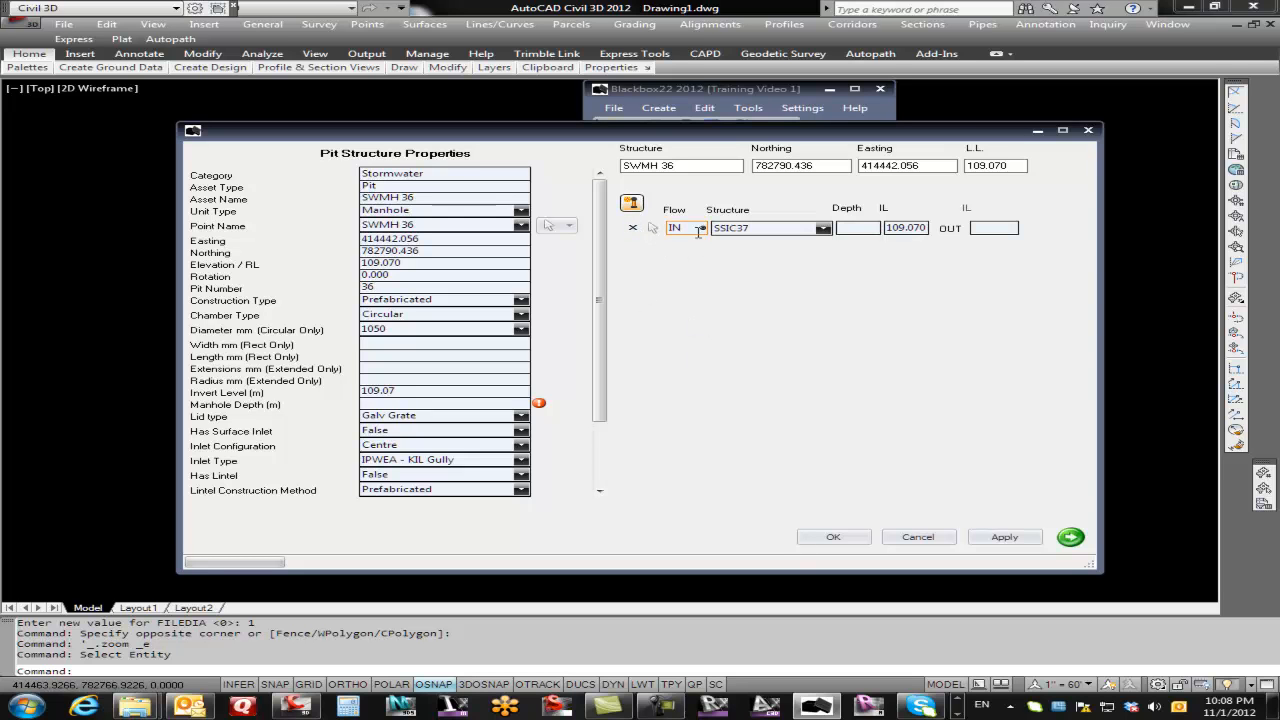
{"action": "left_click", "coordinate": [822, 228]}
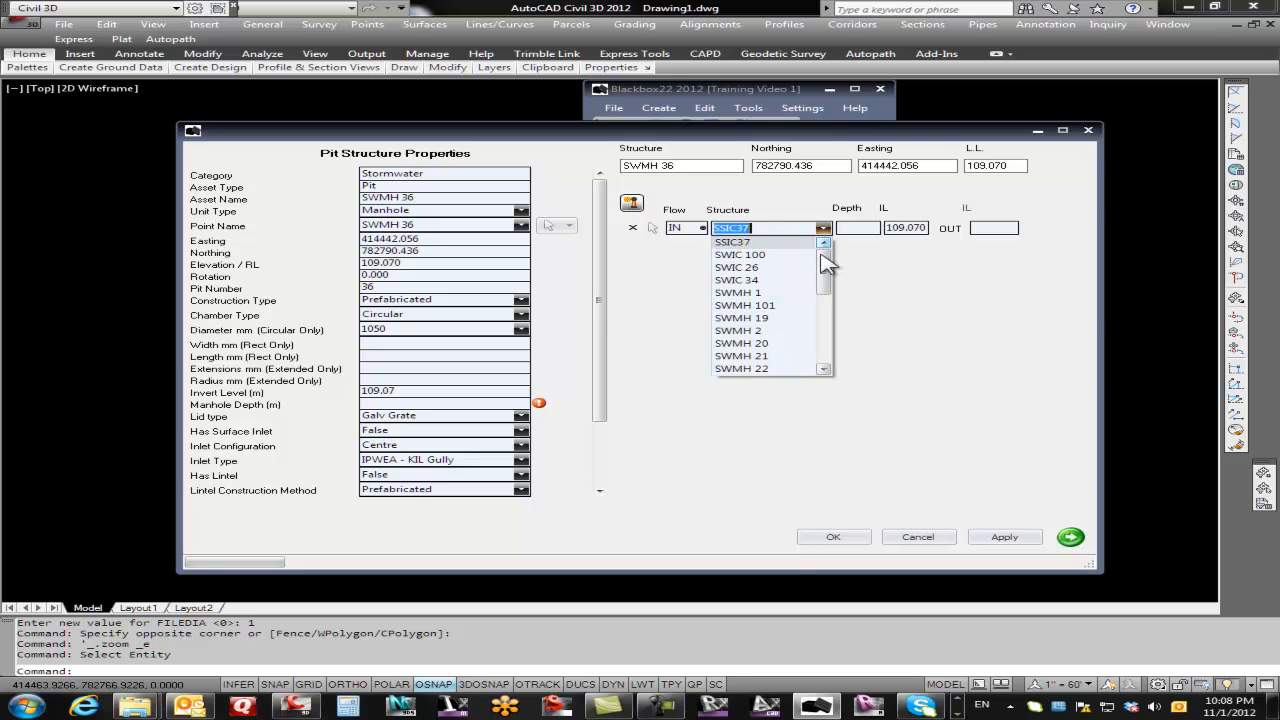
{"action": "mouse_move", "coordinate": [829, 251]}
{"action": "left_mouse_down"}
{"action": "mouse_move", "coordinate": [834, 309]}
{"action": "mouse_move", "coordinate": [840, 260]}
{"action": "left_mouse_up"}
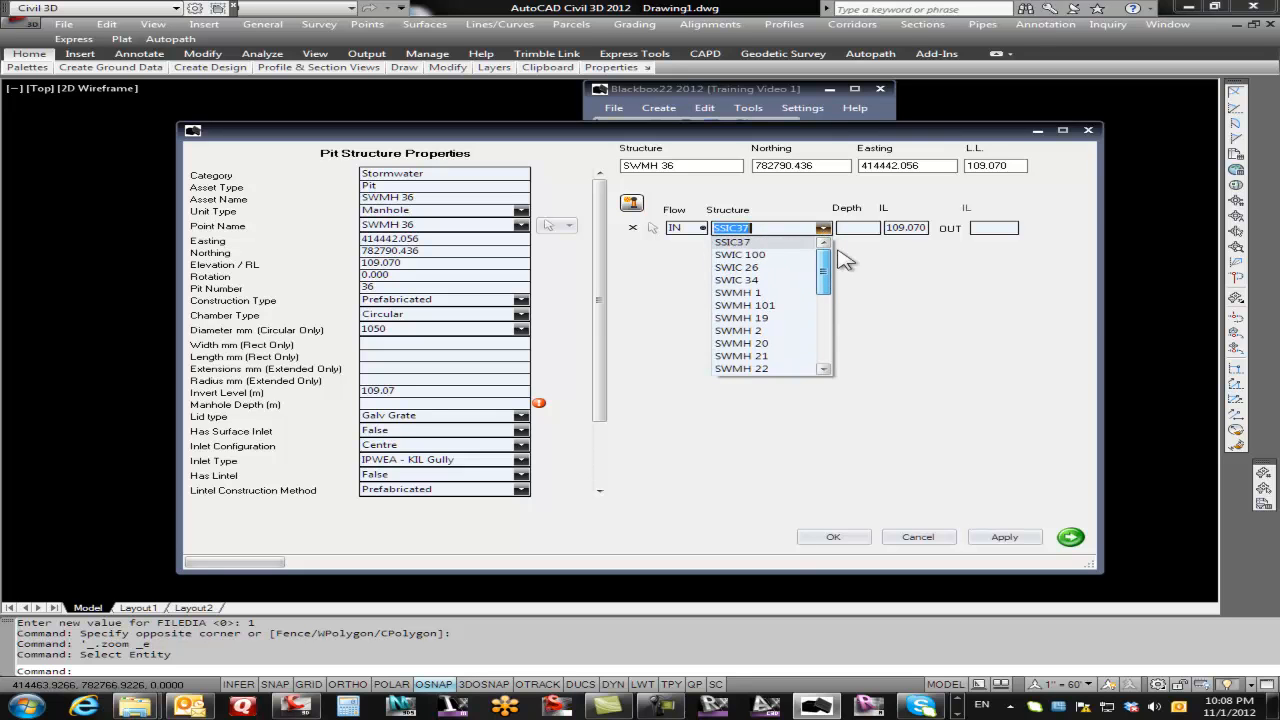
{"action": "left_click", "coordinate": [845, 262]}
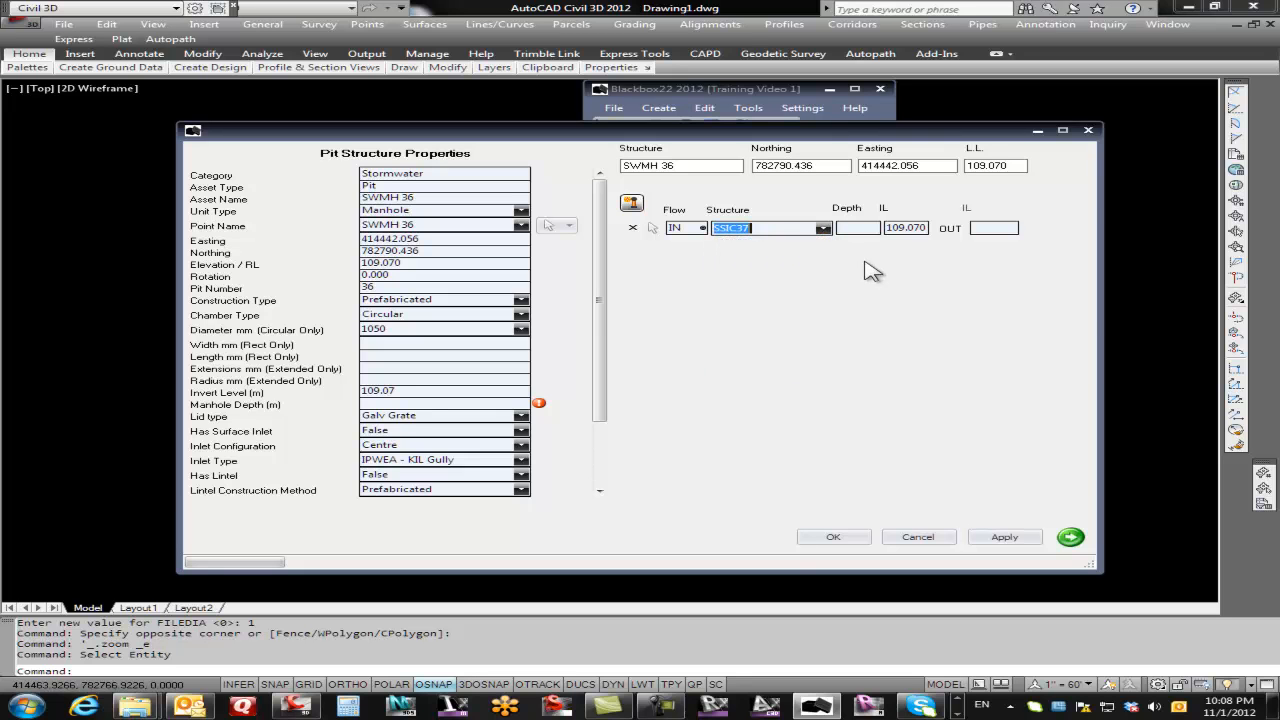
{"action": "left_click", "coordinate": [652, 228]}
{"action": "scroll", "coordinate": [399, 267], "scroll_direction": "down", "scroll_amount": 2}
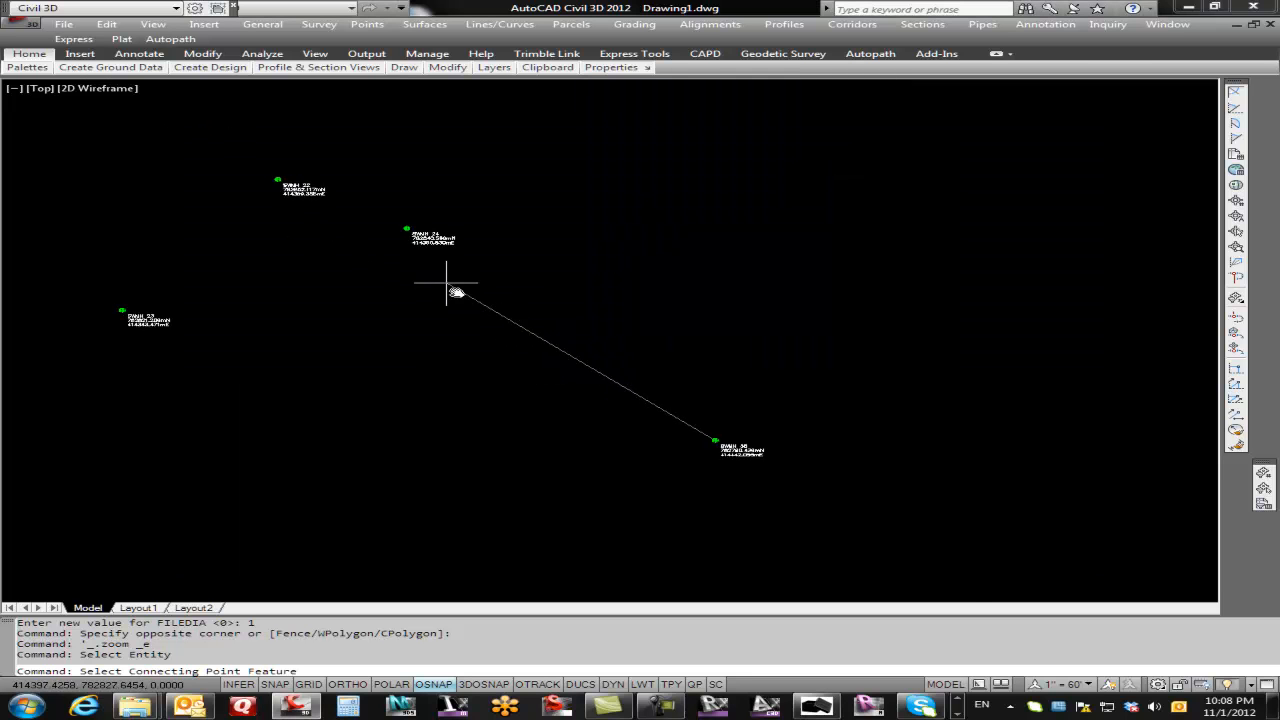
{"action": "scroll", "coordinate": [405, 220], "scroll_direction": "up", "scroll_amount": 3}
{"action": "left_click", "coordinate": [395, 202]}
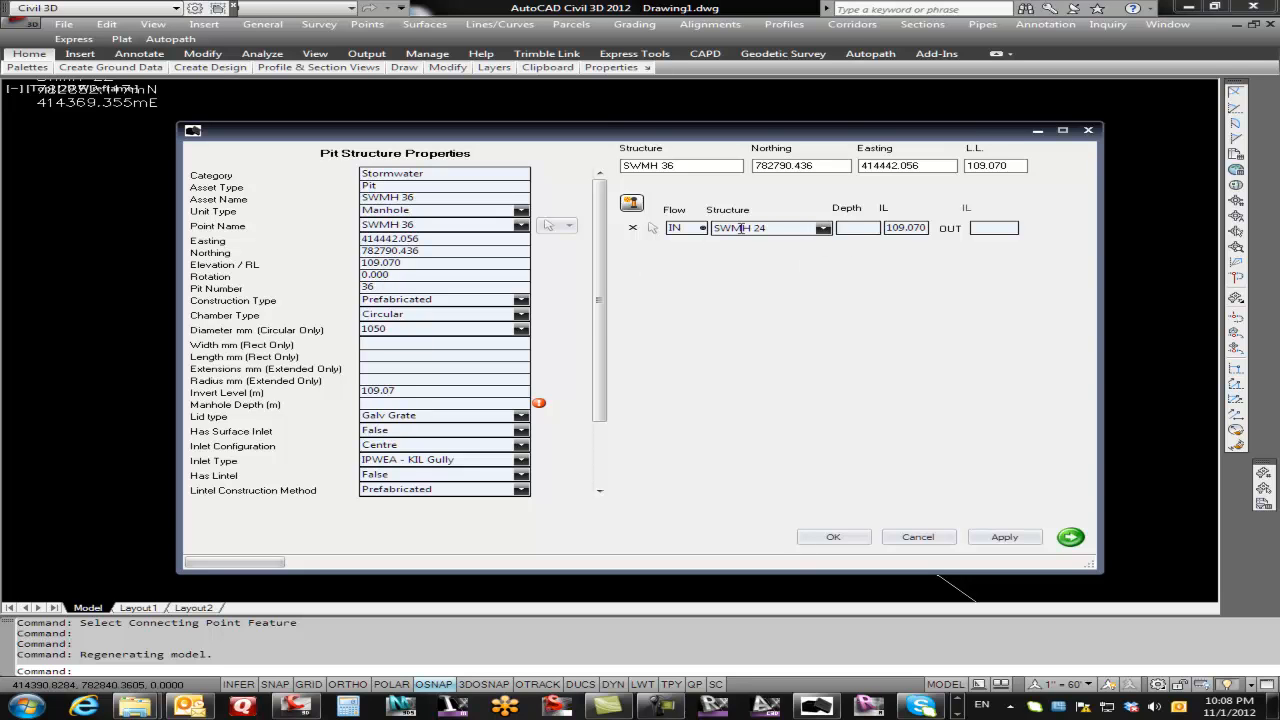
Set the depth of the SWMH 24 connection to 1.5 m and apply the changes to SWMH 36
{"action": "left_click", "coordinate": [888, 228]}
{"action": "left_click", "coordinate": [852, 228]}
{"action": "type", "text": "1.5"}
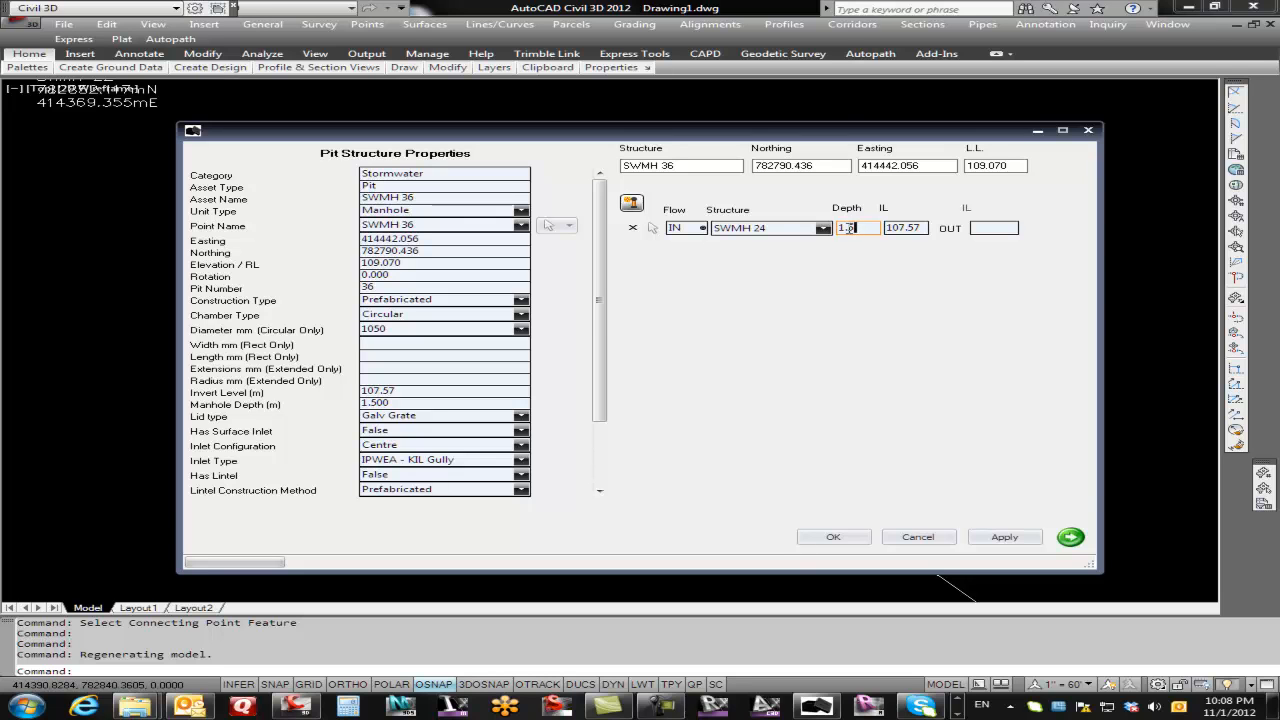
{"action": "left_click", "coordinate": [902, 228]}
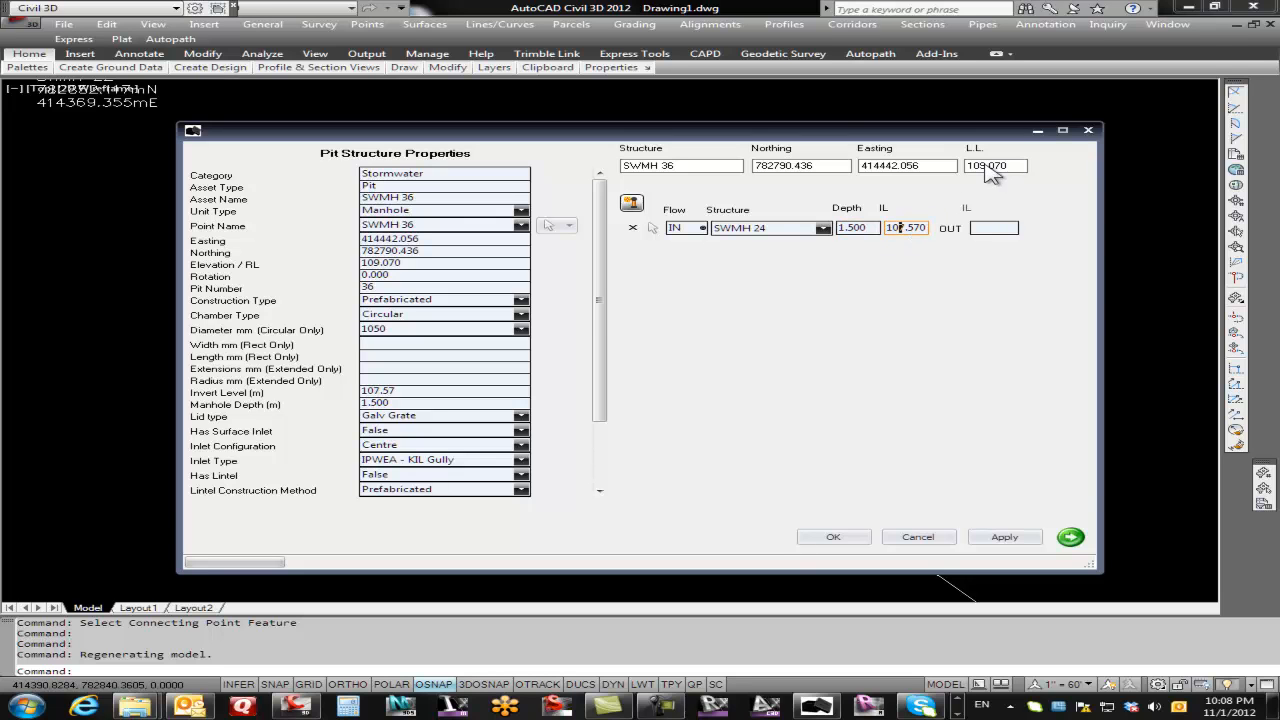
{"action": "left_click", "coordinate": [1014, 540]}
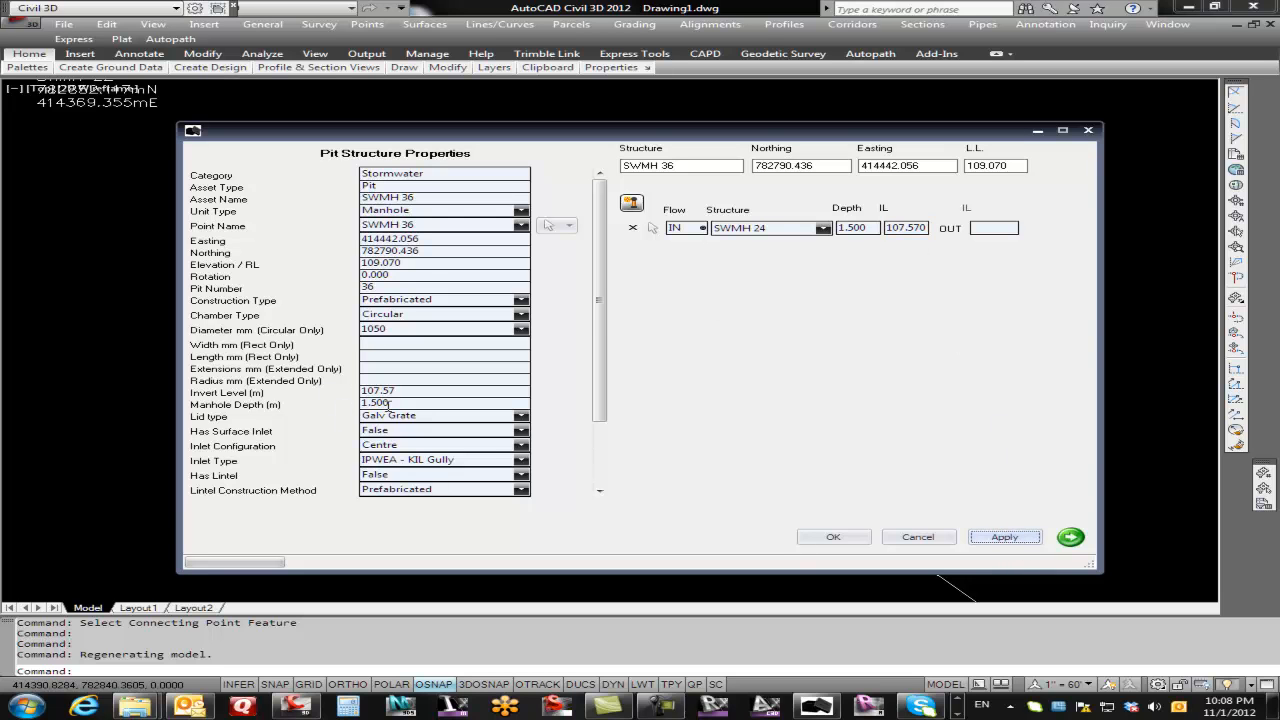
Pick SWMH 24 as the structure to edit, set its OUT connection depth to SWMH 36 to 1 m and apply
{"action": "left_click", "coordinate": [549, 227]}
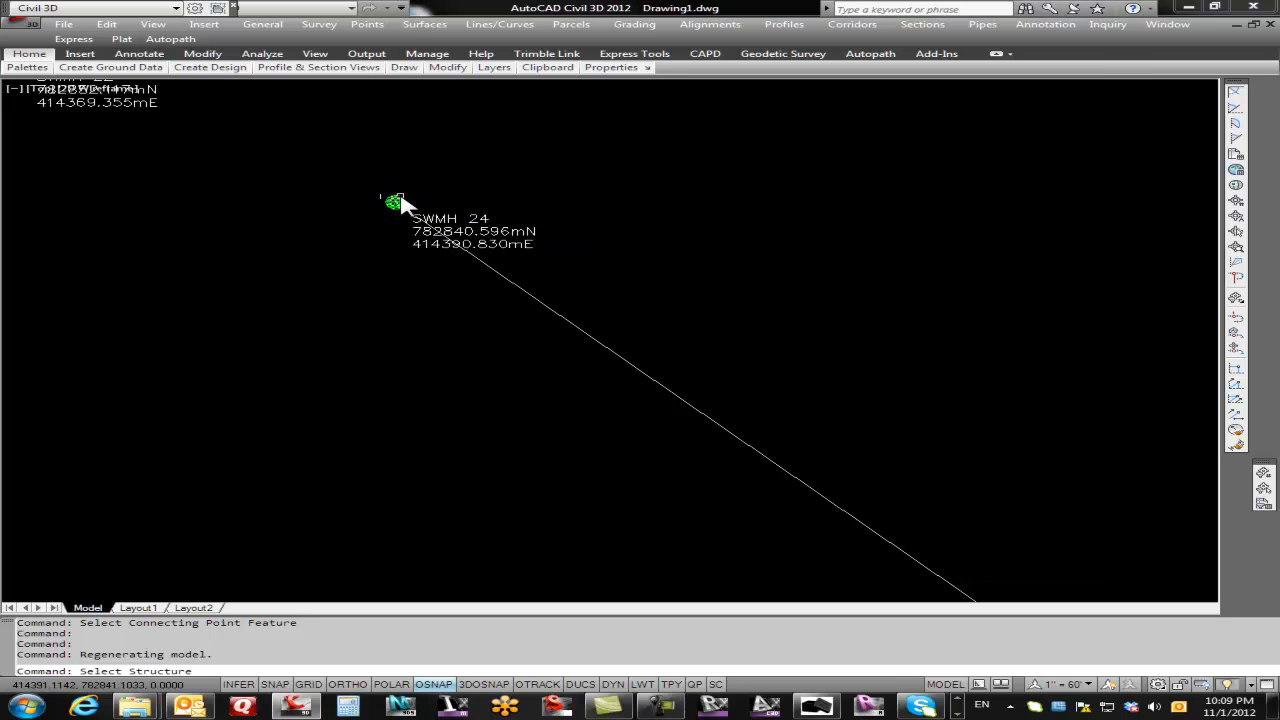
{"action": "left_click", "coordinate": [396, 202]}
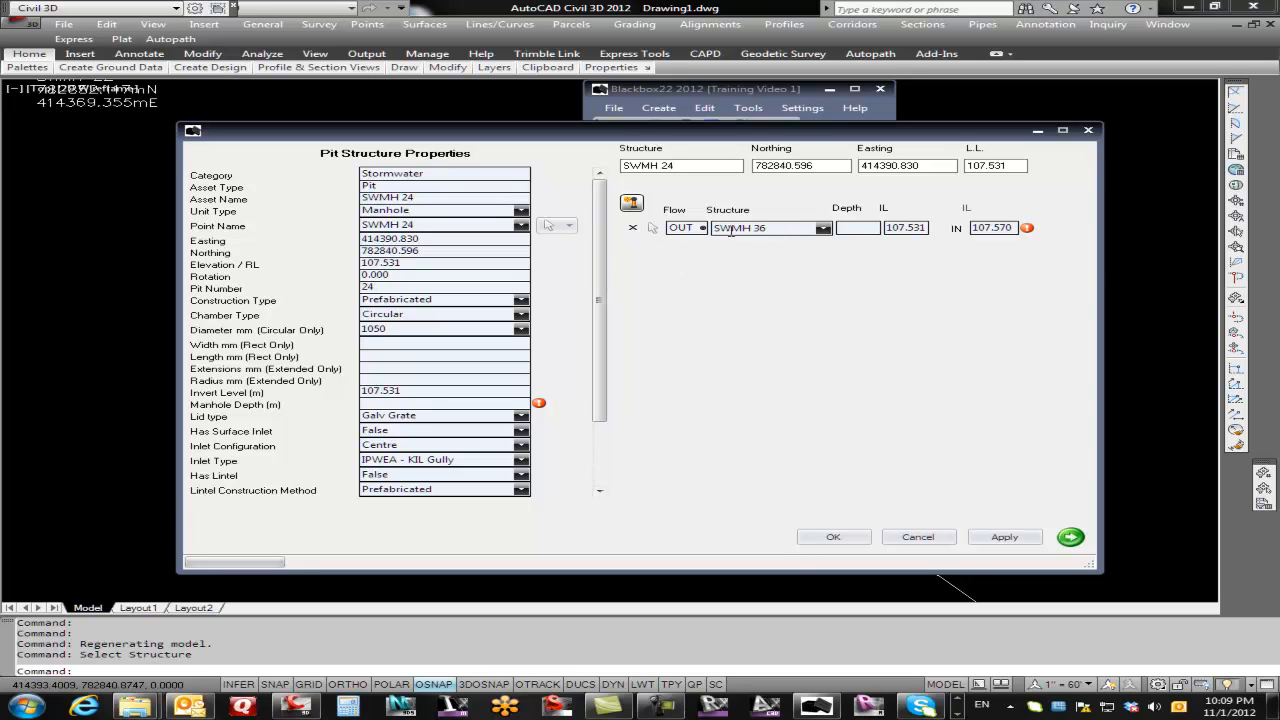
{"action": "left_click", "coordinate": [858, 229]}
{"action": "type", "text": "1"}
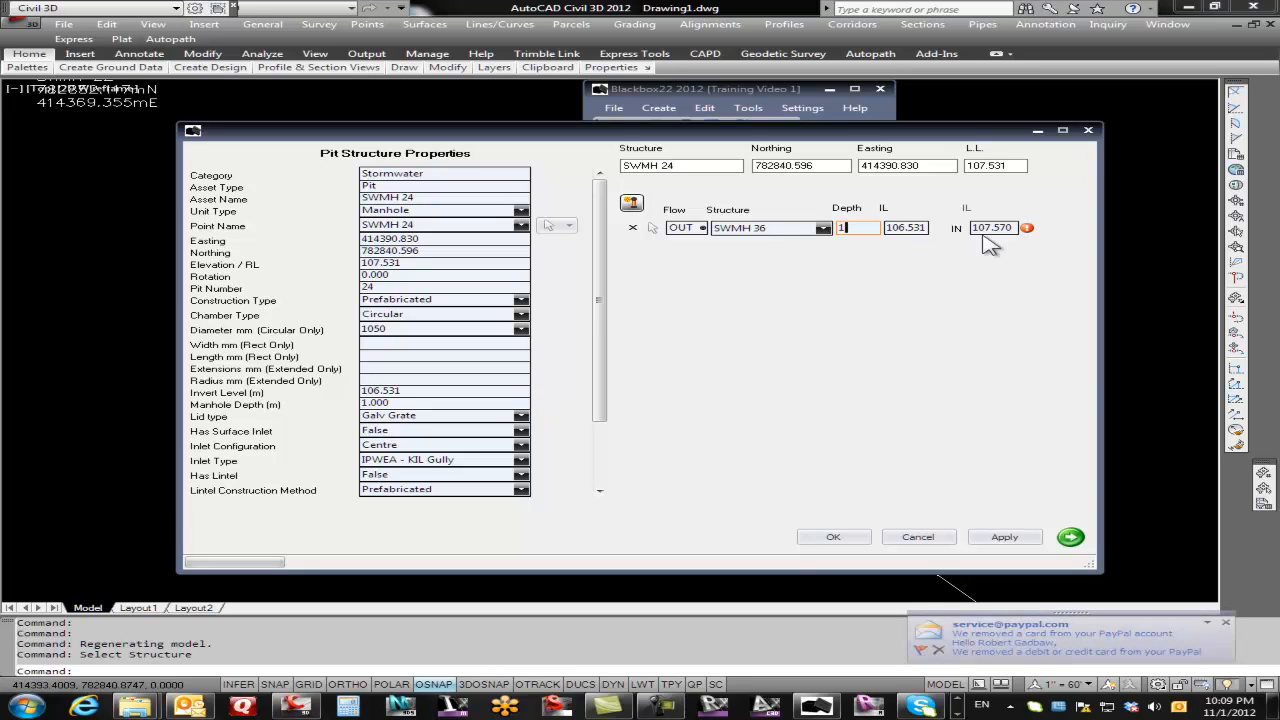
{"action": "mouse_move", "coordinate": [1030, 237]}
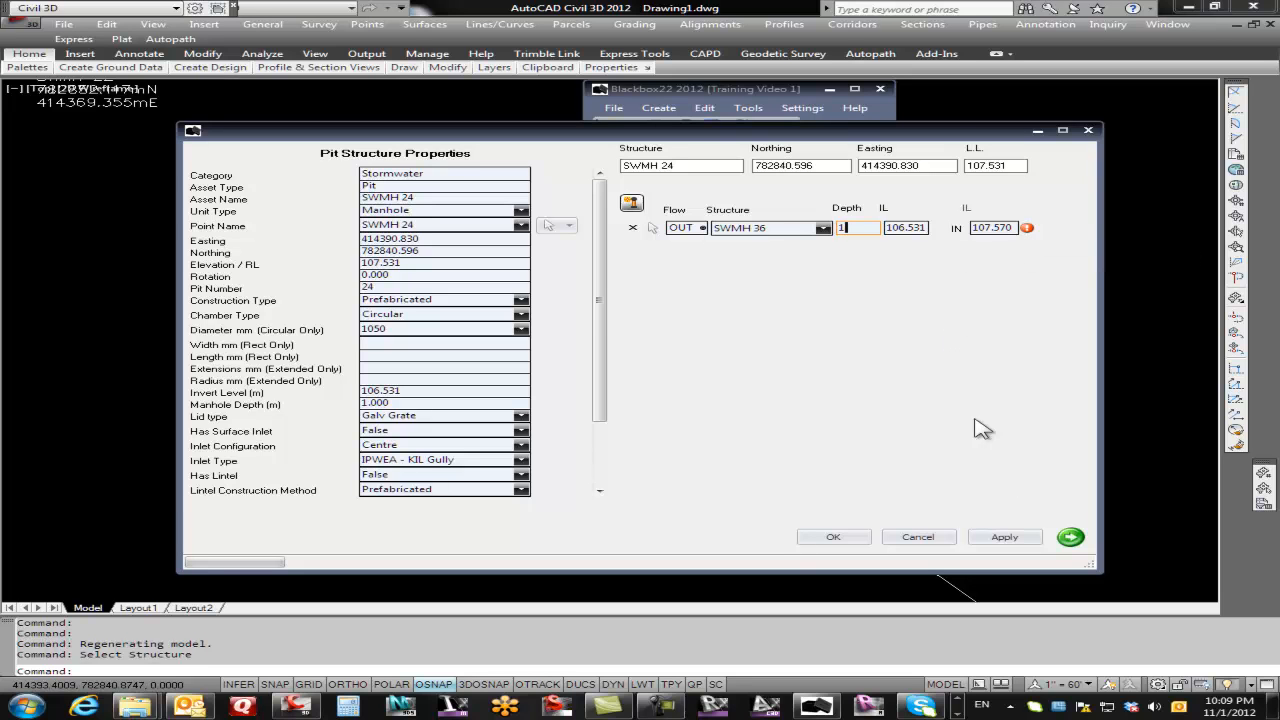
{"action": "left_click", "coordinate": [1010, 540]}
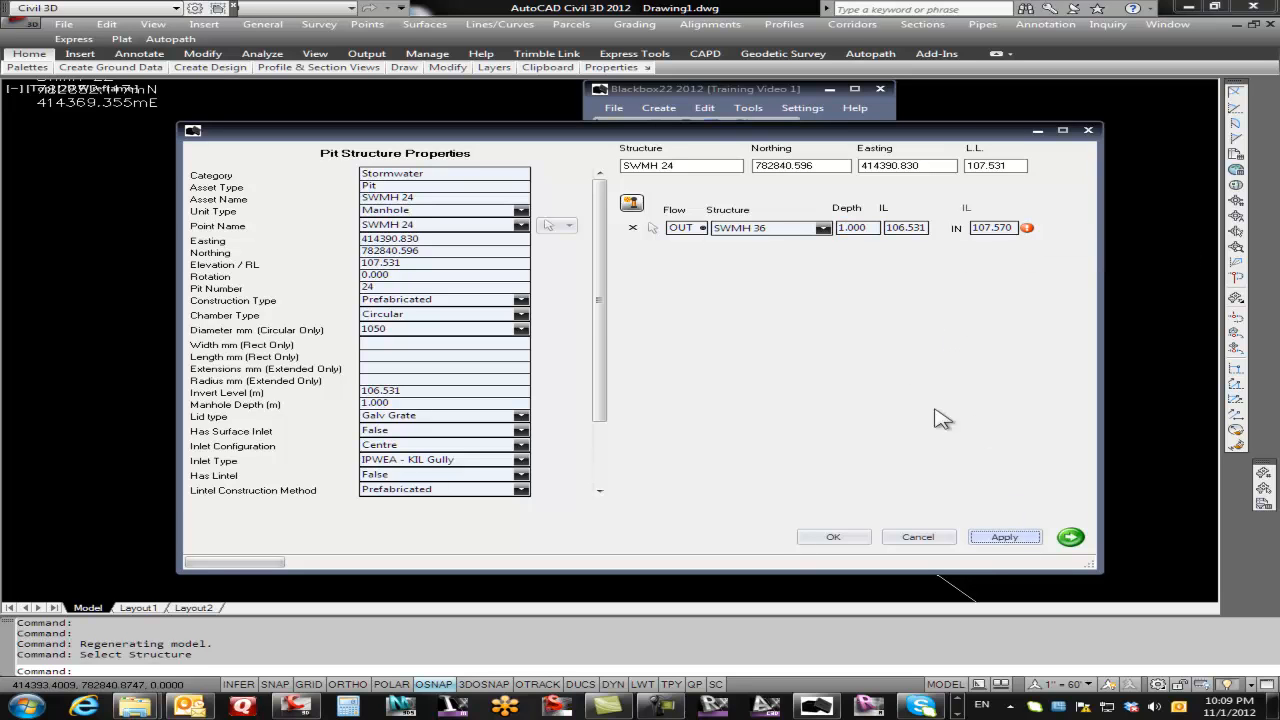
Add an IN flow connection from SWMH 22 to SWMH 24, give it a depth of 0.9 m and apply
{"action": "left_click", "coordinate": [631, 203]}
{"action": "left_click", "coordinate": [652, 245]}
{"action": "scroll", "coordinate": [457, 309], "scroll_direction": "down", "scroll_amount": 3}
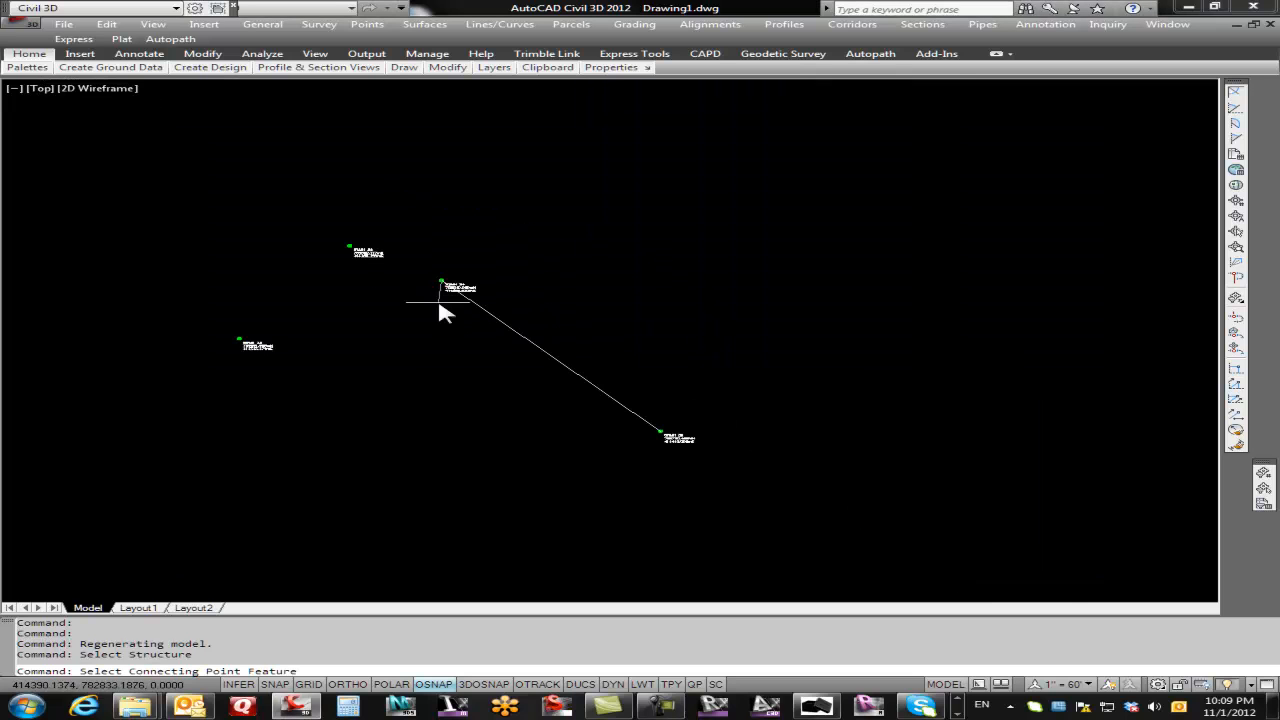
{"action": "scroll", "coordinate": [334, 243], "scroll_direction": "up", "scroll_amount": 4}
{"action": "left_click", "coordinate": [371, 236]}
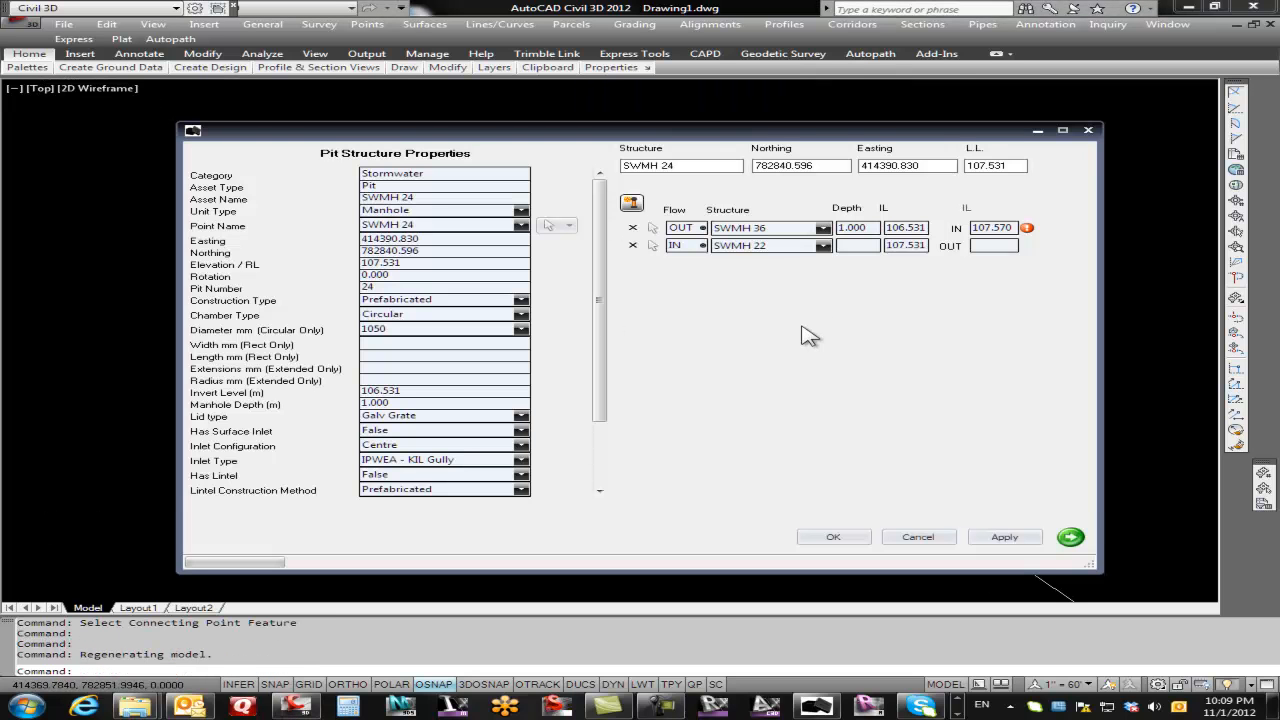
{"action": "left_click", "coordinate": [870, 228]}
{"action": "left_click", "coordinate": [996, 535]}
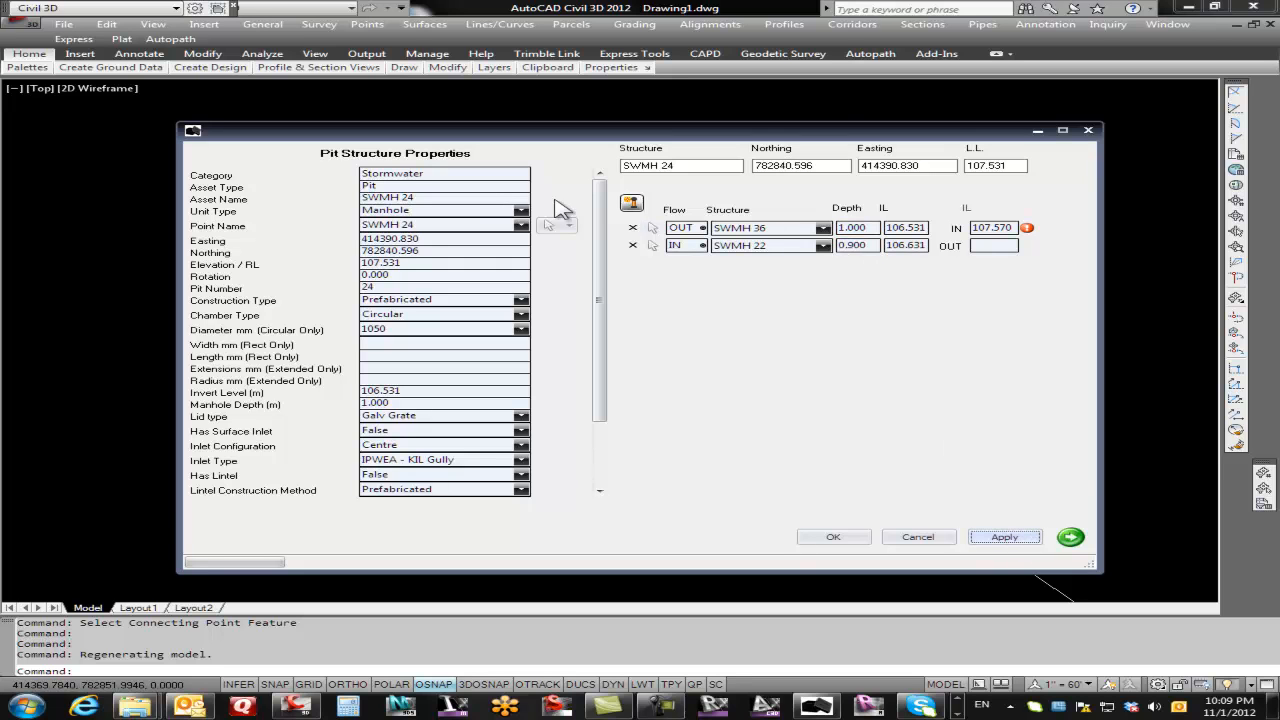
Pick SWMH 36 as the structure to edit, set its IN connection depth from SWMH 24 to 3 m and apply
{"action": "left_click", "coordinate": [549, 229]}
{"action": "scroll", "coordinate": [577, 351], "scroll_direction": "down", "scroll_amount": 13}
{"action": "scroll", "coordinate": [725, 402], "scroll_direction": "up", "scroll_amount": 6}
{"action": "scroll", "coordinate": [670, 365], "scroll_direction": "up", "scroll_amount": 6}
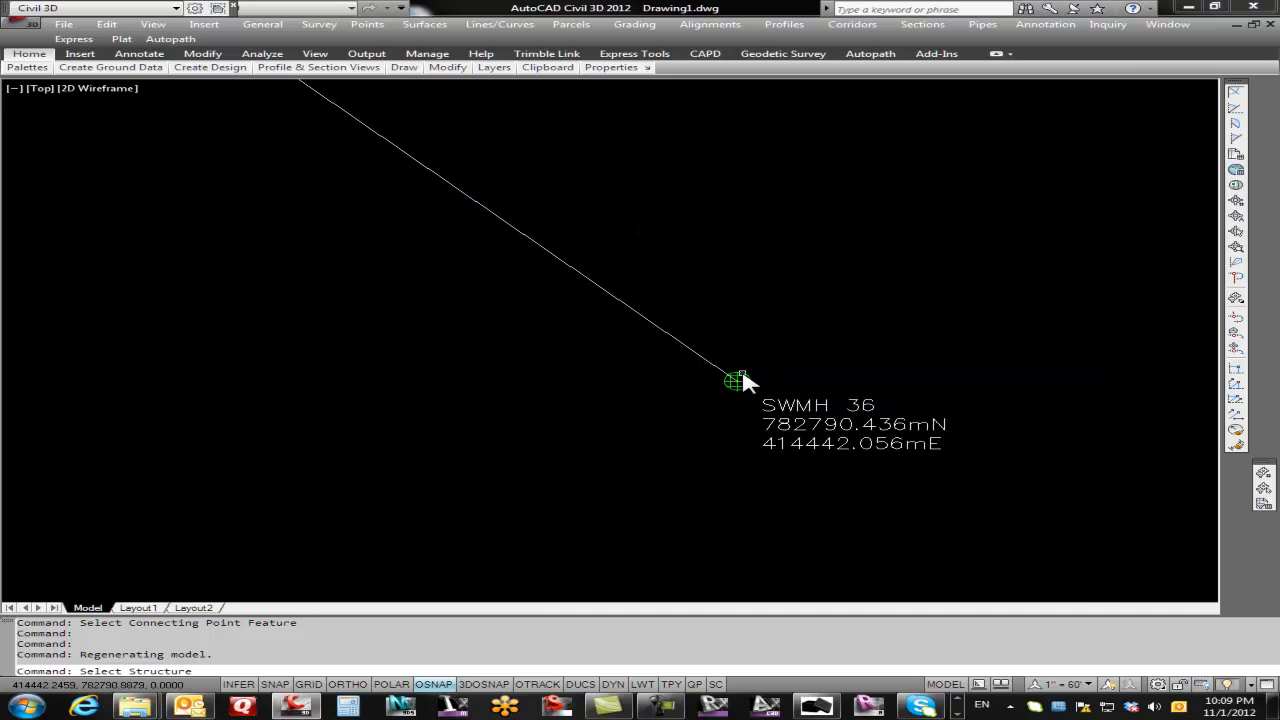
{"action": "left_click", "coordinate": [741, 372]}
{"action": "left_click_drag", "start_coordinate": [878, 228], "coordinate": [840, 229]}
{"action": "type", "text": "3"}
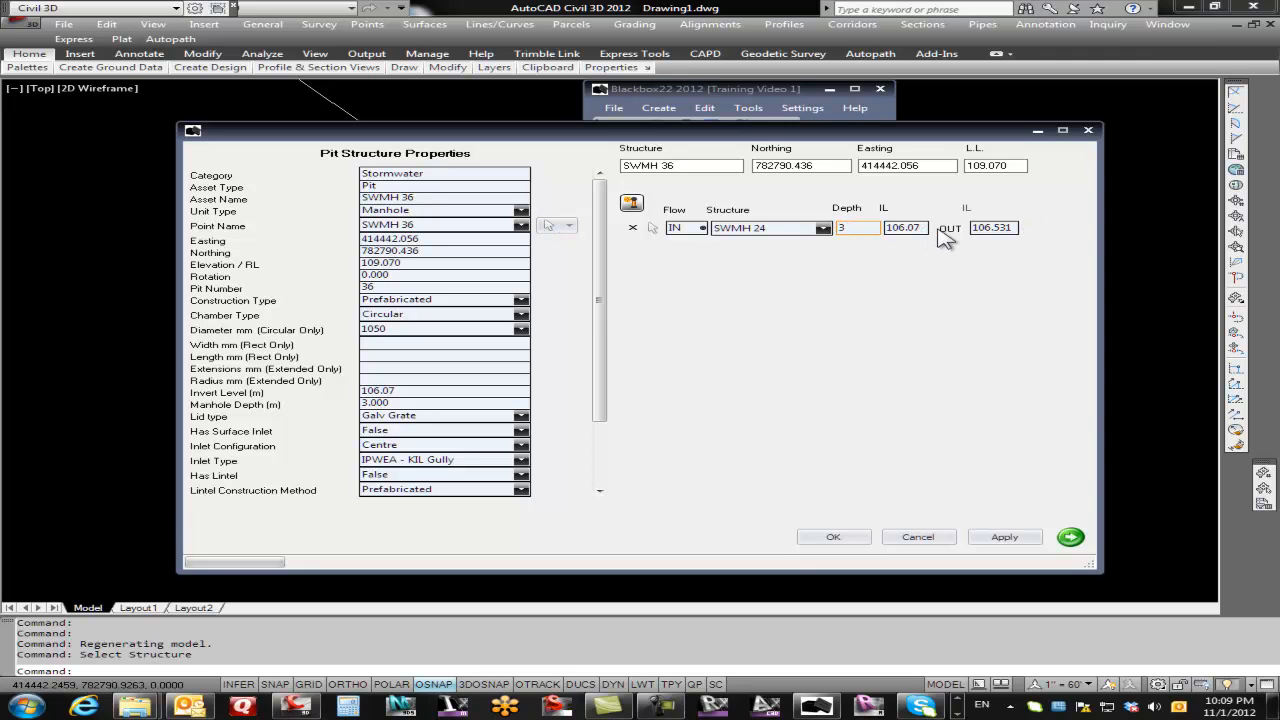
{"action": "left_click", "coordinate": [1010, 538]}
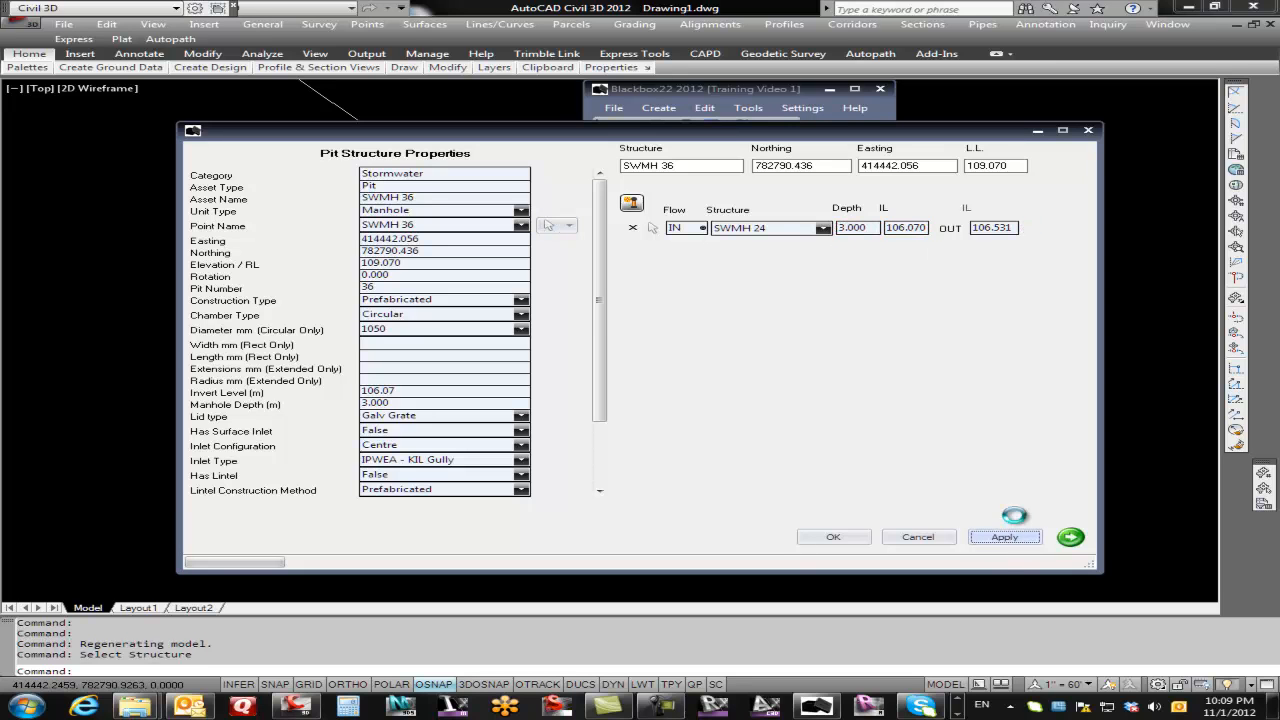
Pick SWMH 24 in the drawing and check the invert levels of its connections to SWMH 36 and SWMH 22
{"action": "left_click", "coordinate": [549, 227]}
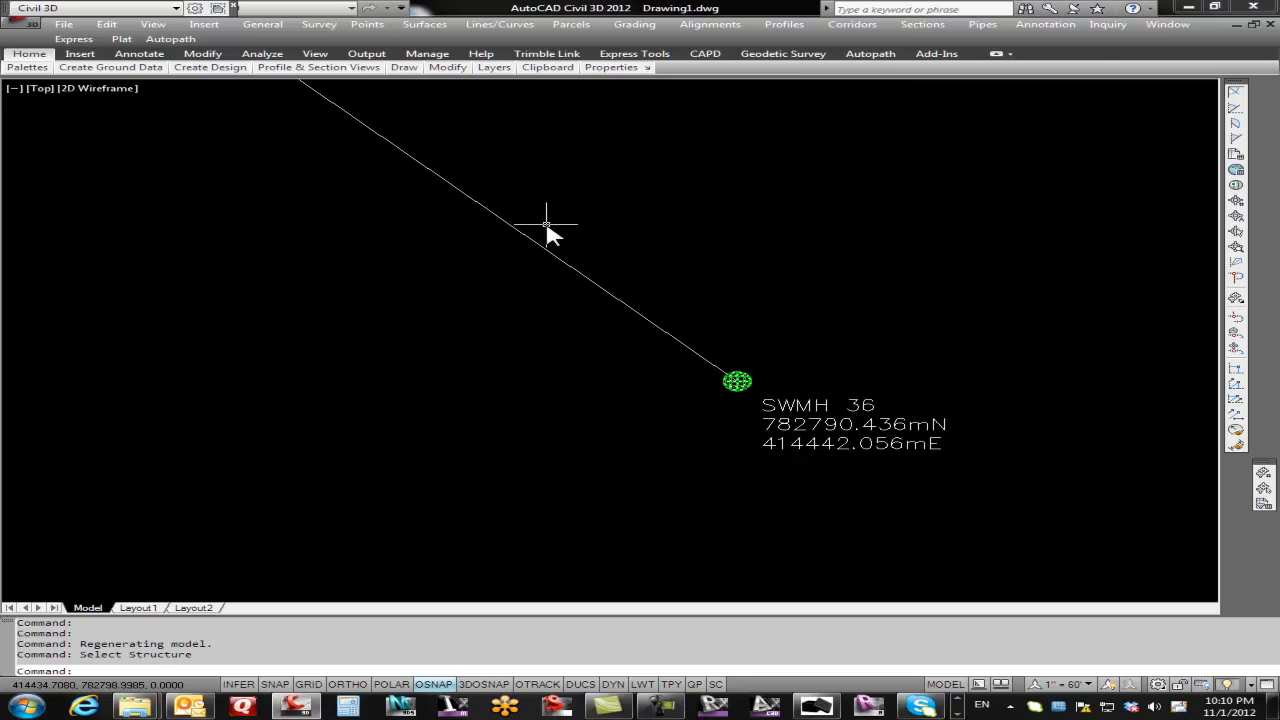
{"action": "scroll", "coordinate": [655, 312], "scroll_direction": "down", "scroll_amount": 5}
{"action": "scroll", "coordinate": [555, 243], "scroll_direction": "up", "scroll_amount": 8}
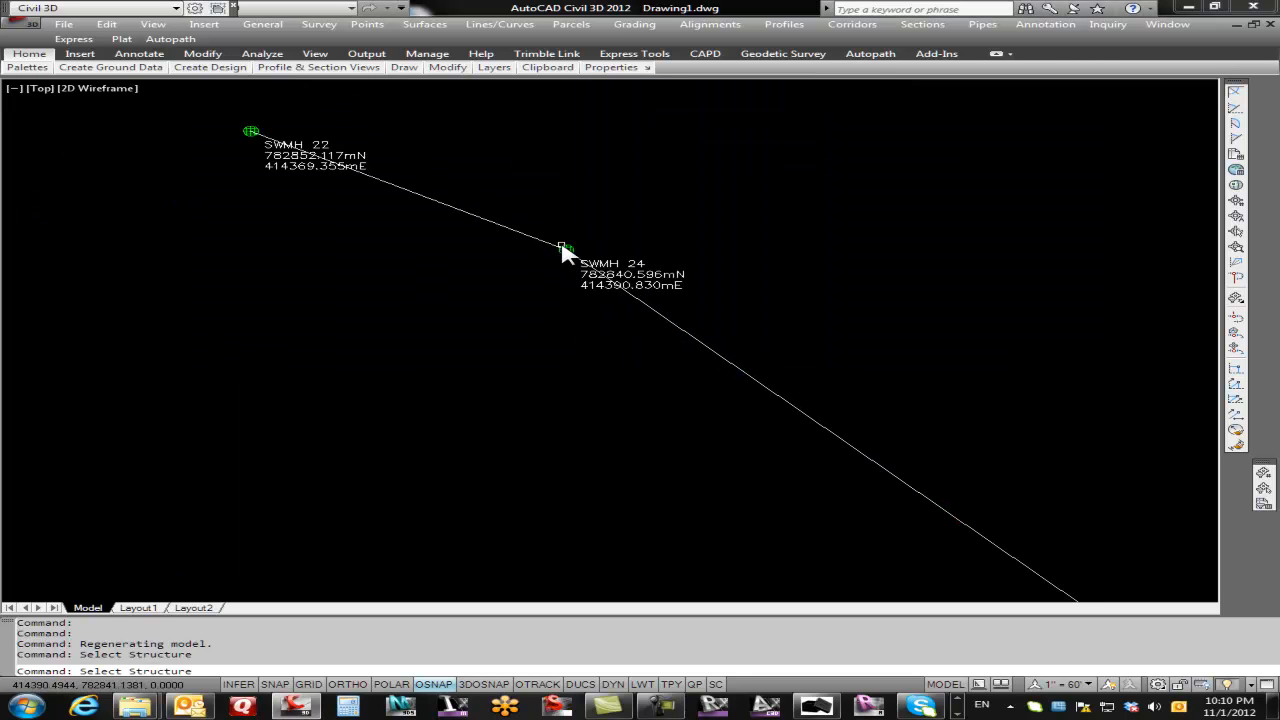
{"action": "left_click", "coordinate": [574, 250]}
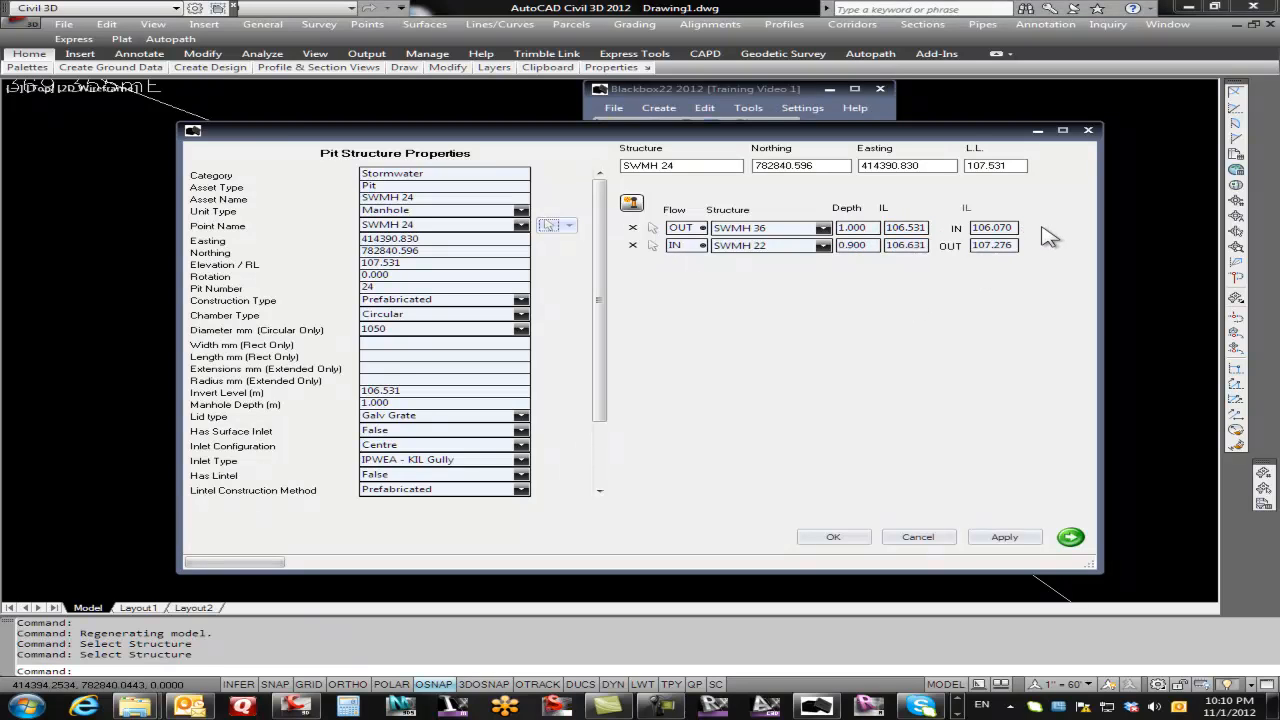
Pick SWMH 22 as the structure to edit, set its OUT depth to SWMH 24 to 1 m and pit number to 22, and apply
{"action": "left_click", "coordinate": [549, 225]}
{"action": "middle_click_drag", "start_coordinate": [470, 251], "coordinate": [608, 343]}
{"action": "scroll", "coordinate": [598, 320], "scroll_direction": "down", "scroll_amount": 2}
{"action": "middle_click_drag", "start_coordinate": [480, 285], "coordinate": [592, 337]}
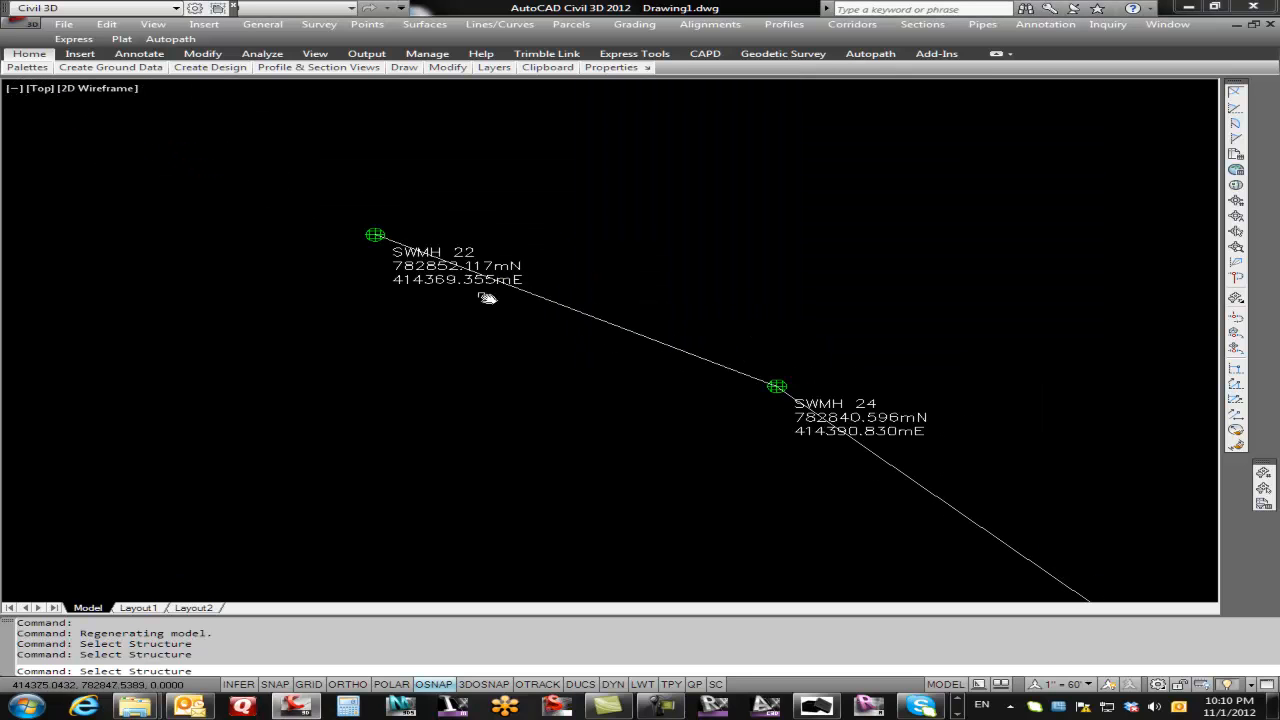
{"action": "scroll", "coordinate": [387, 241], "scroll_direction": "up", "scroll_amount": 3}
{"action": "left_click", "coordinate": [362, 229]}
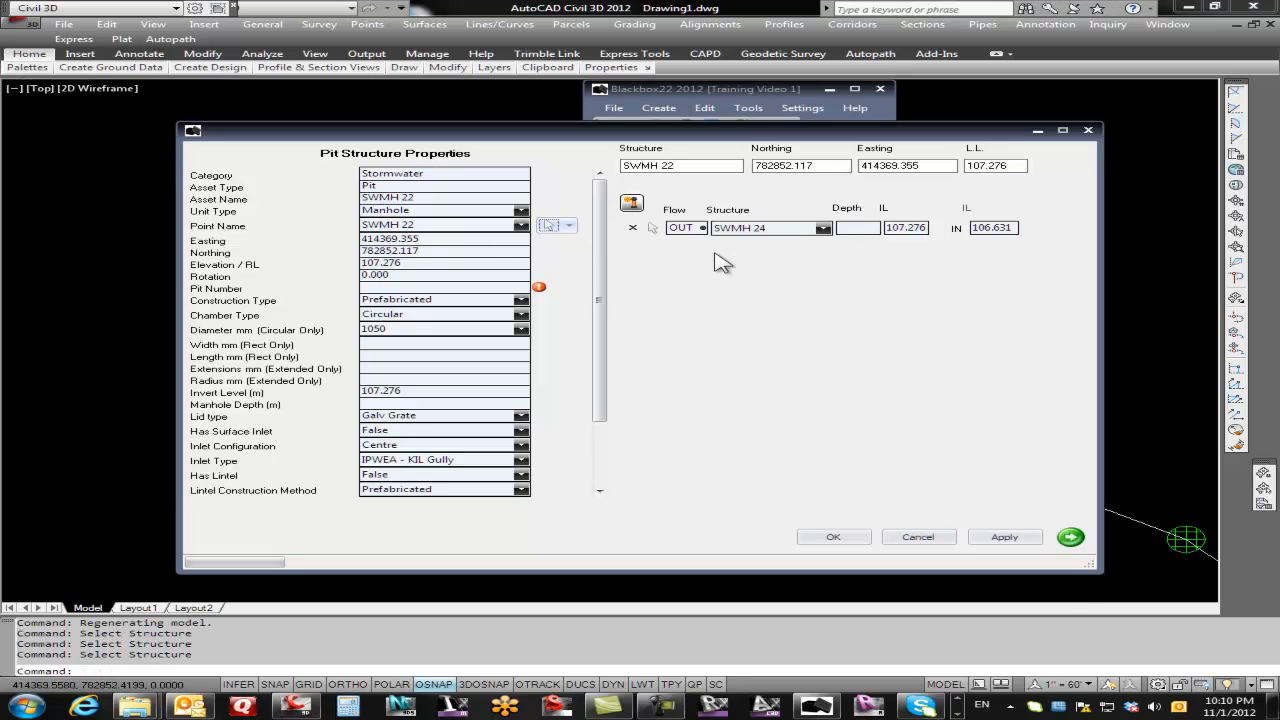
{"action": "type", "text": "1"}
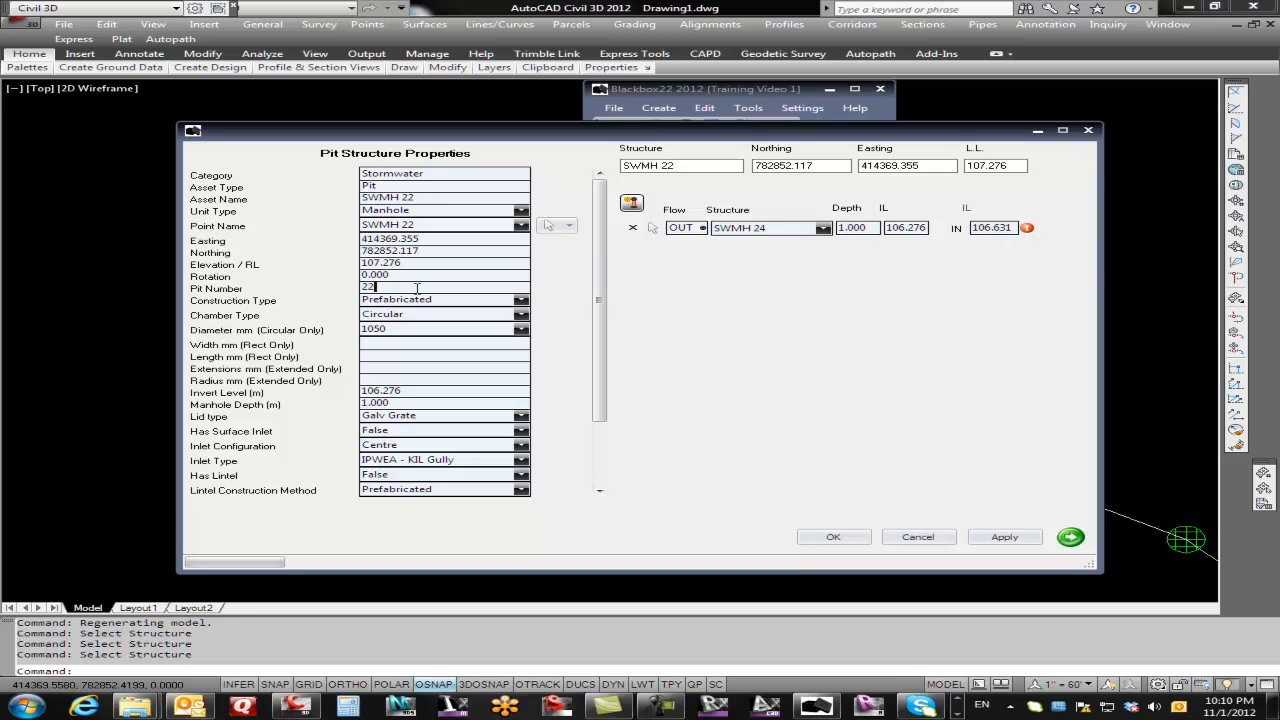
{"action": "left_click", "coordinate": [1030, 541]}
Add two IN flow connections to SWMH 22 and pick SWMH 21 and SWMH 23 in the drawing as their connecting structures
{"action": "left_click", "coordinate": [634, 205]}
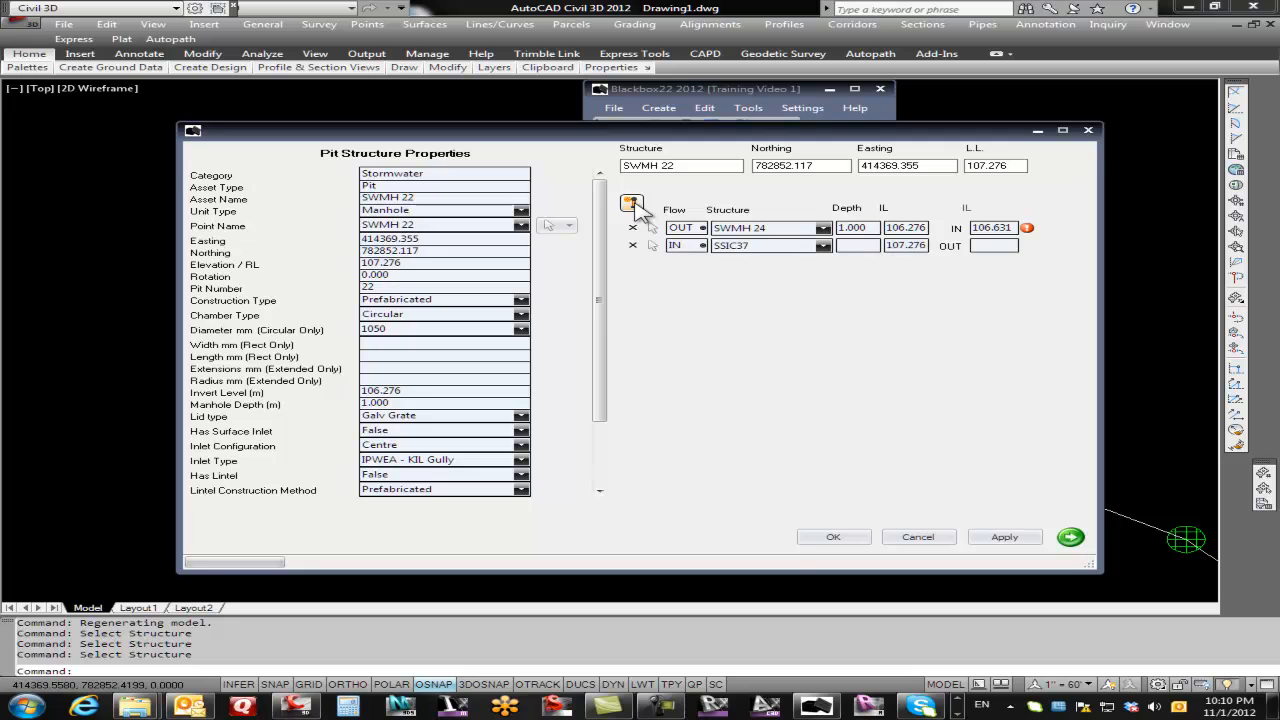
{"action": "left_click", "coordinate": [634, 205]}
{"action": "left_click", "coordinate": [652, 263]}
{"action": "scroll", "coordinate": [606, 294], "scroll_direction": "down", "scroll_amount": 4}
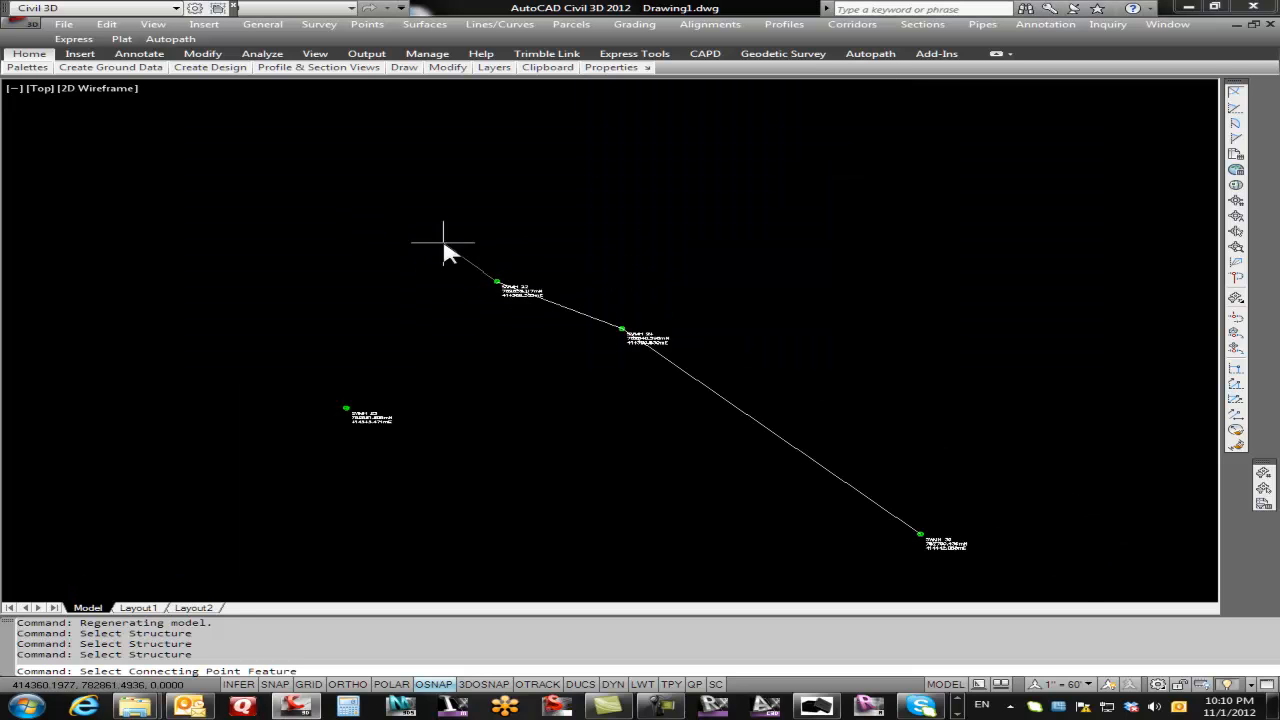
{"action": "scroll", "coordinate": [537, 300], "scroll_direction": "up", "scroll_amount": 4}
{"action": "left_click", "coordinate": [526, 251]}
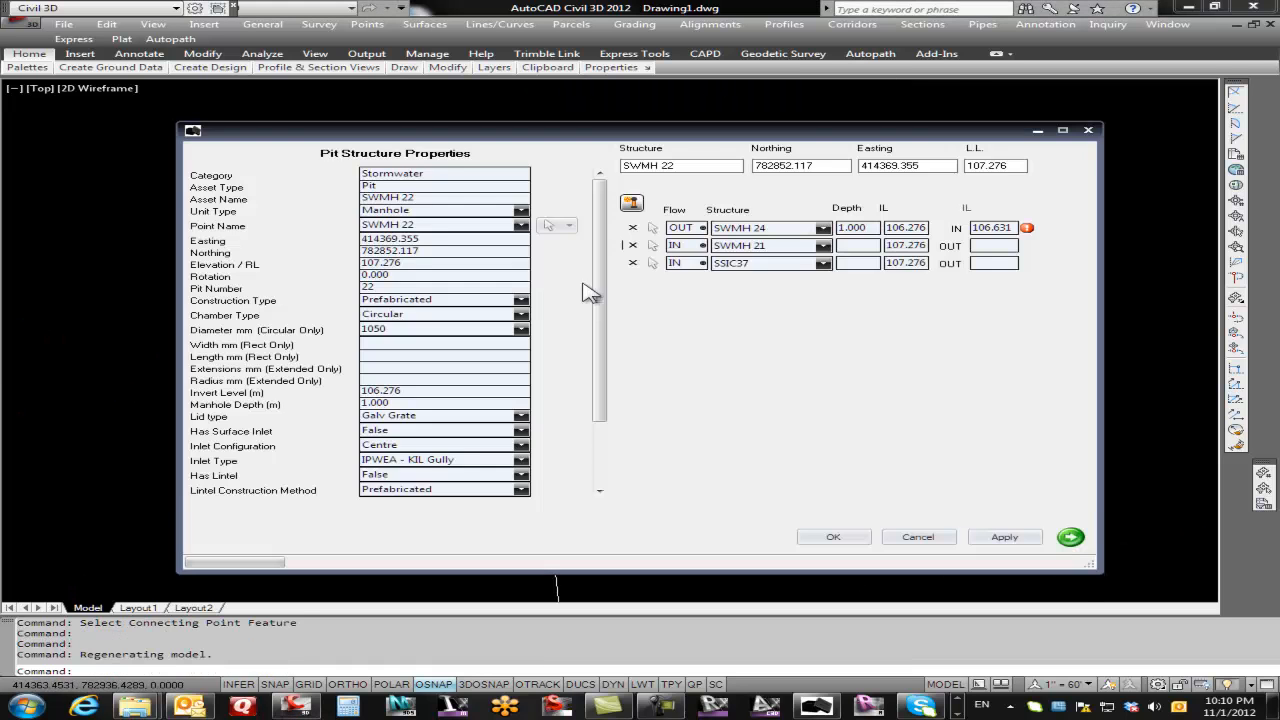
{"action": "left_click", "coordinate": [652, 263]}
{"action": "scroll", "coordinate": [575, 430], "scroll_direction": "down", "scroll_amount": 2}
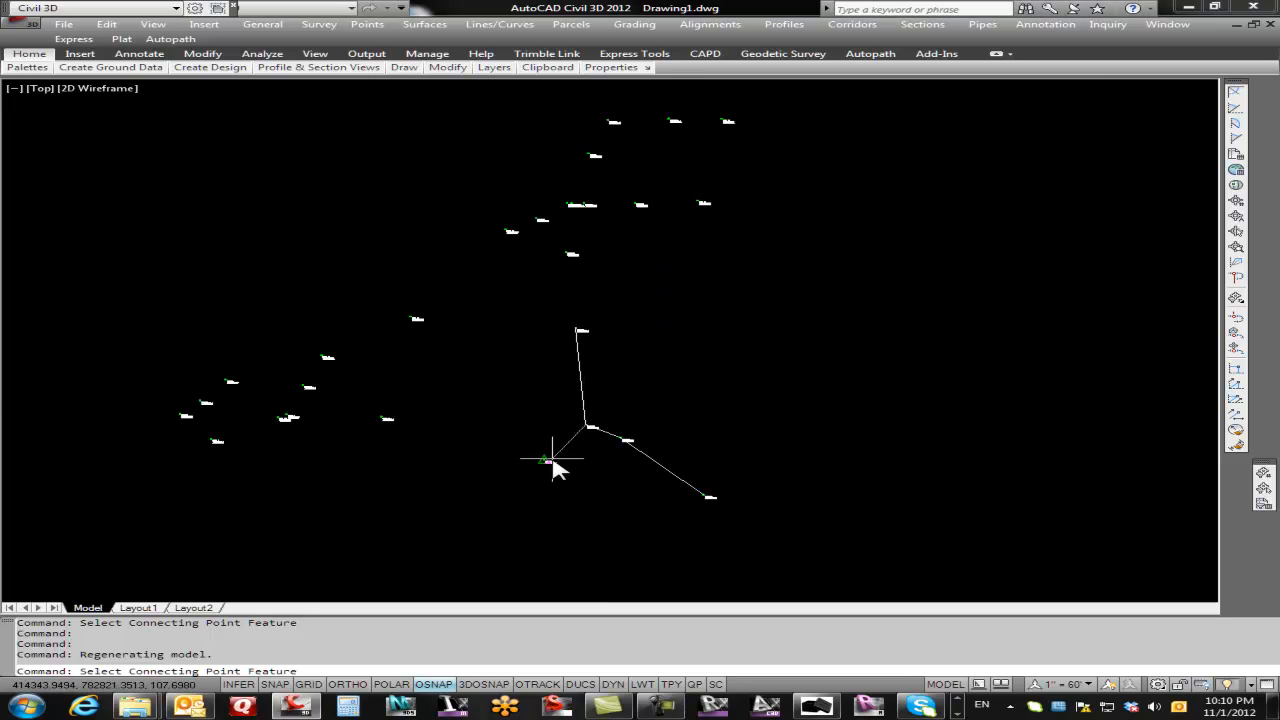
{"action": "scroll", "coordinate": [530, 468], "scroll_direction": "up", "scroll_amount": 5}
{"action": "left_click", "coordinate": [492, 465]}
Set the depths of the SWMH 21 and SWMH 23 connections to 0.9 m and apply the changes to SWMH 22
{"action": "left_click", "coordinate": [855, 247]}
{"action": "type", "text": ".9"}
{"action": "left_click", "coordinate": [863, 263]}
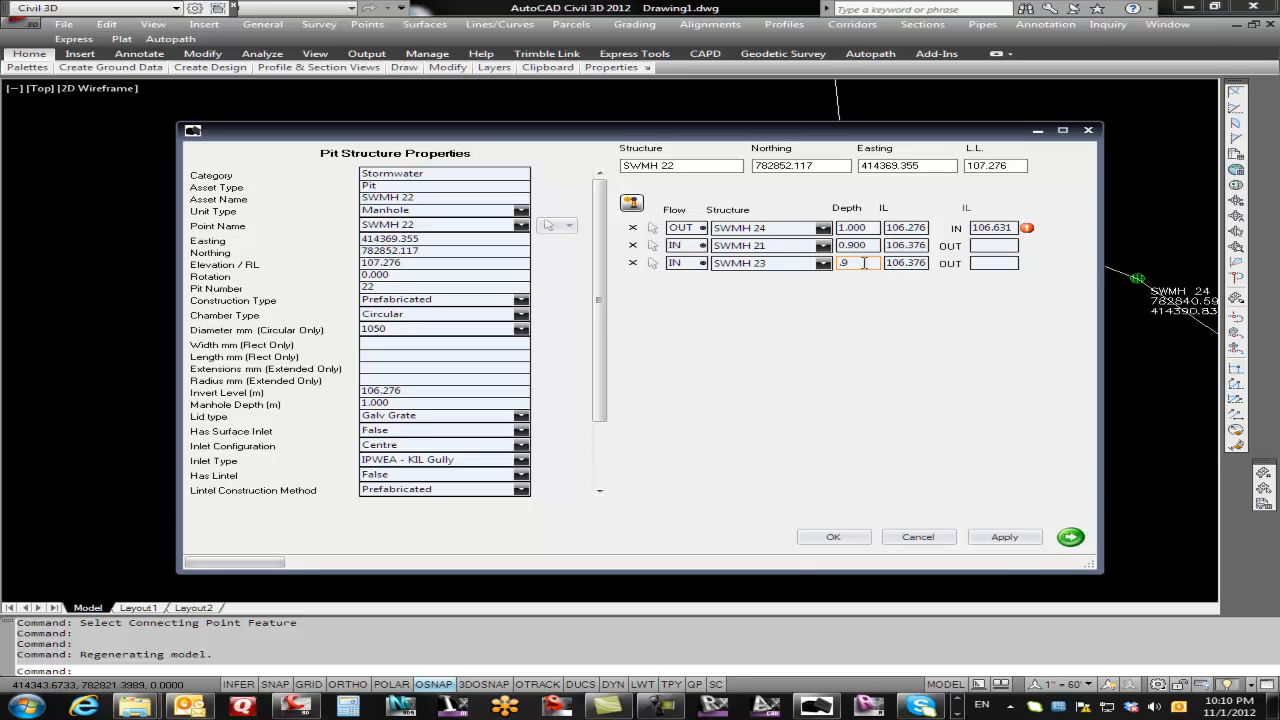
{"action": "left_click", "coordinate": [1004, 539]}
Pick SWMH 23 as the structure to edit, set its OUT depth to SWMH 22 to 0.8 m and pit number to 23, and apply
{"action": "left_click", "coordinate": [550, 226]}
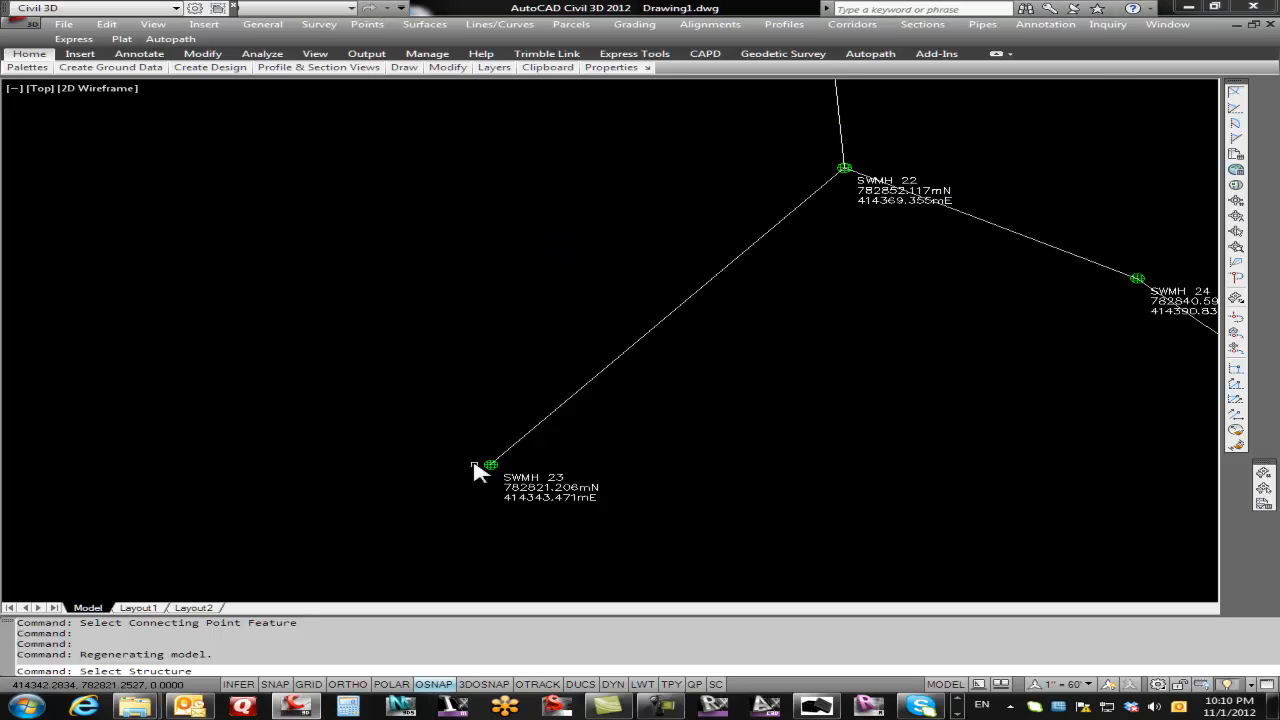
{"action": "left_click", "coordinate": [494, 474]}
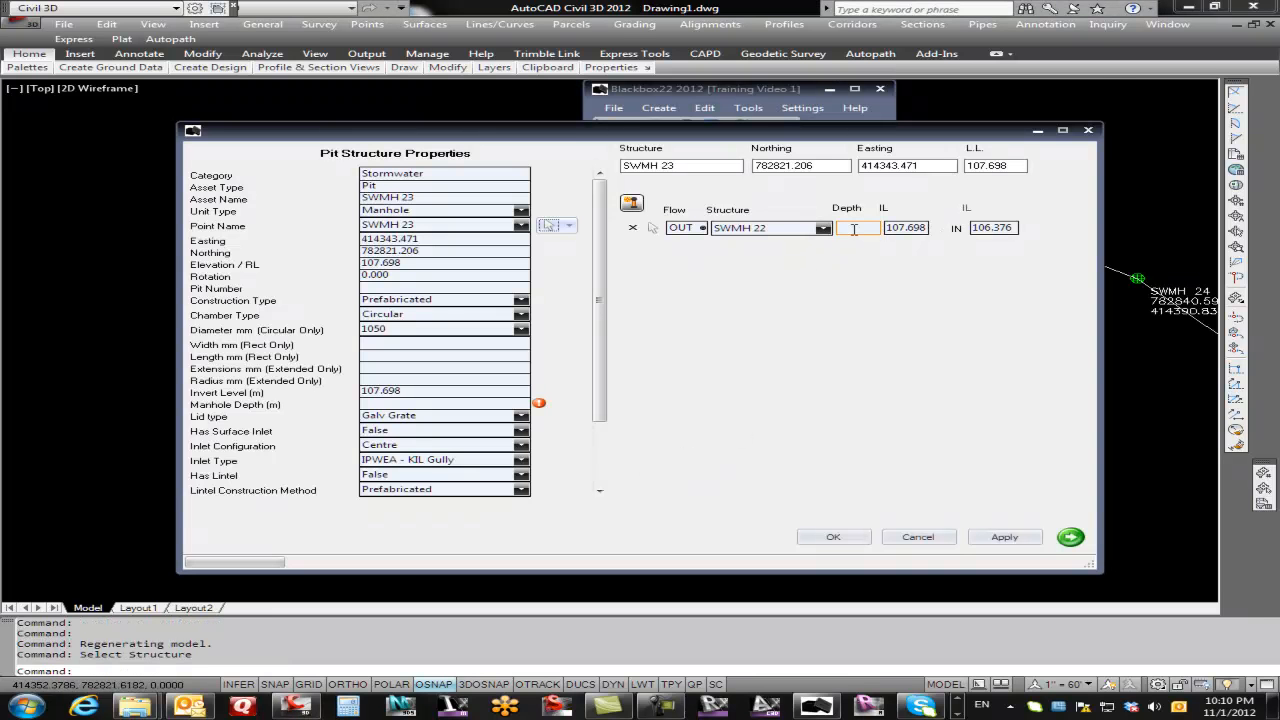
{"action": "left_click", "coordinate": [852, 228]}
{"action": "type", "text": ".8"}
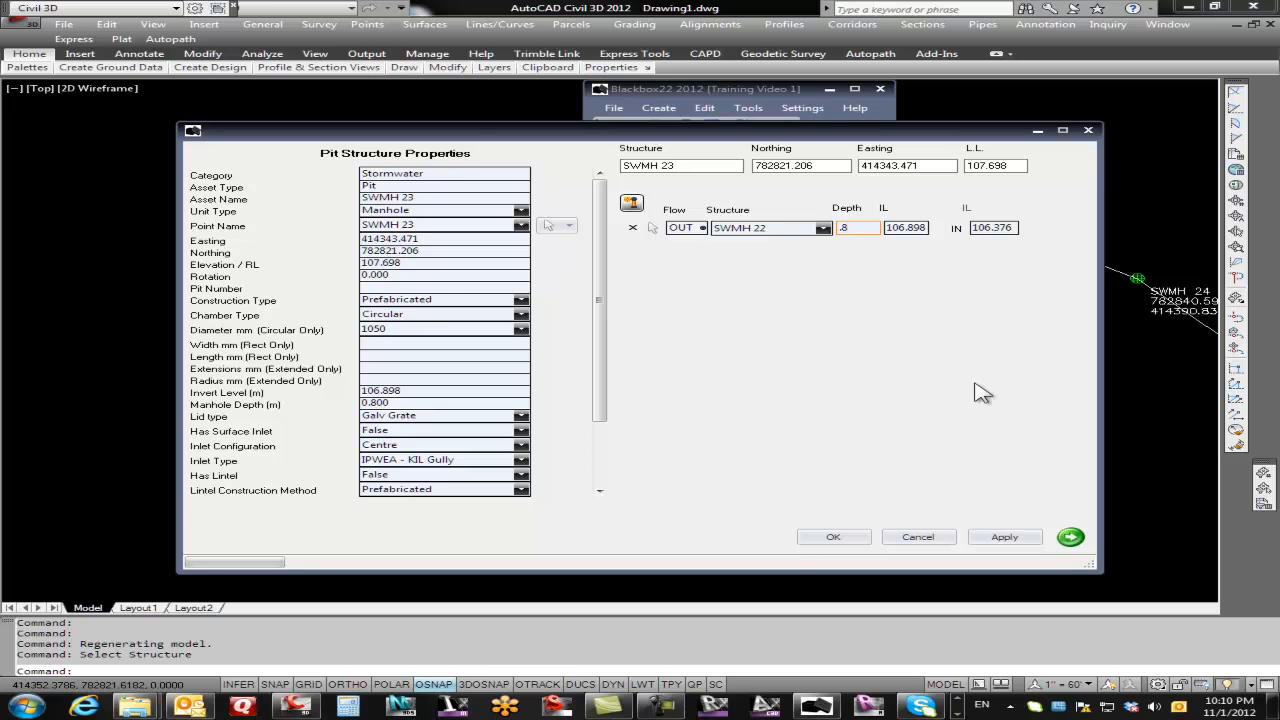
{"action": "left_click", "coordinate": [1004, 537]}
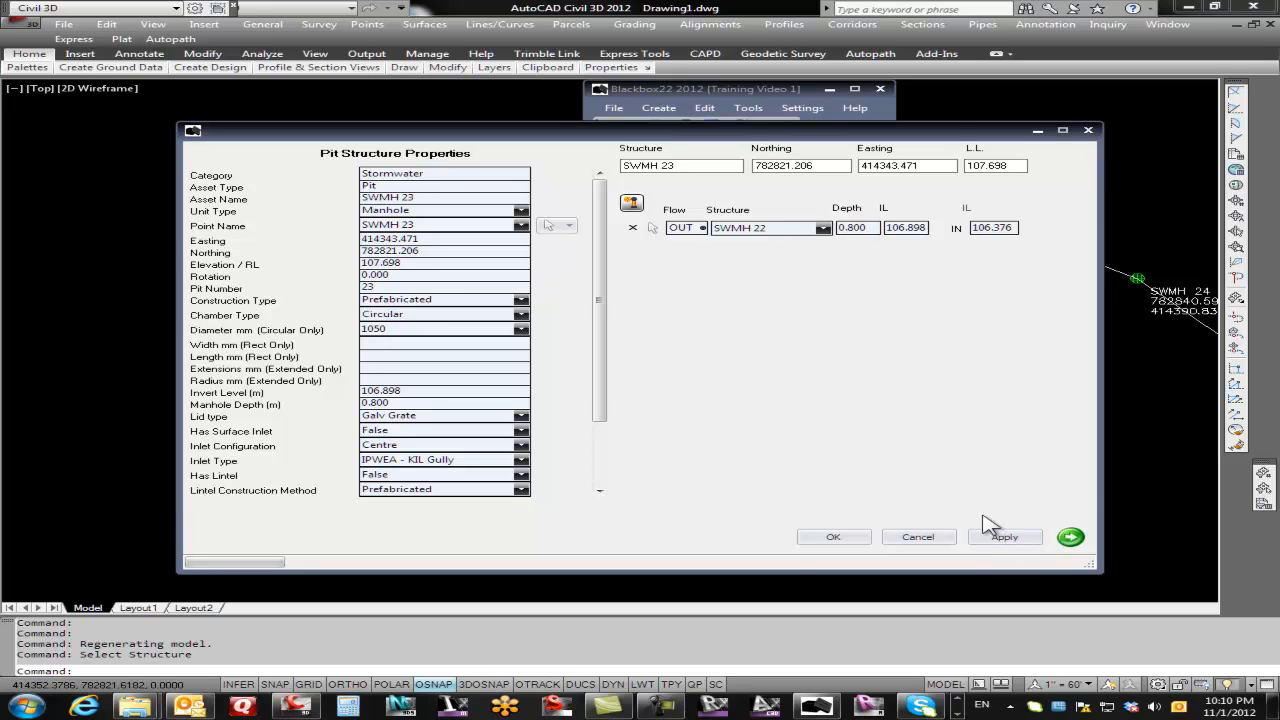
{"action": "left_click", "coordinate": [1004, 537]}
Pick SWMH 21, set its OUT depth to SWMH 22 to 0.3 m and pit number to 21, and close the pit properties with changes saved
{"action": "left_click", "coordinate": [550, 227]}
{"action": "middle_click_drag", "start_coordinate": [663, 134], "coordinate": [602, 312]}
{"action": "scroll", "coordinate": [575, 262], "scroll_direction": "up", "scroll_amount": 8}
{"action": "middle_click_drag", "start_coordinate": [575, 262], "coordinate": [575, 239]}
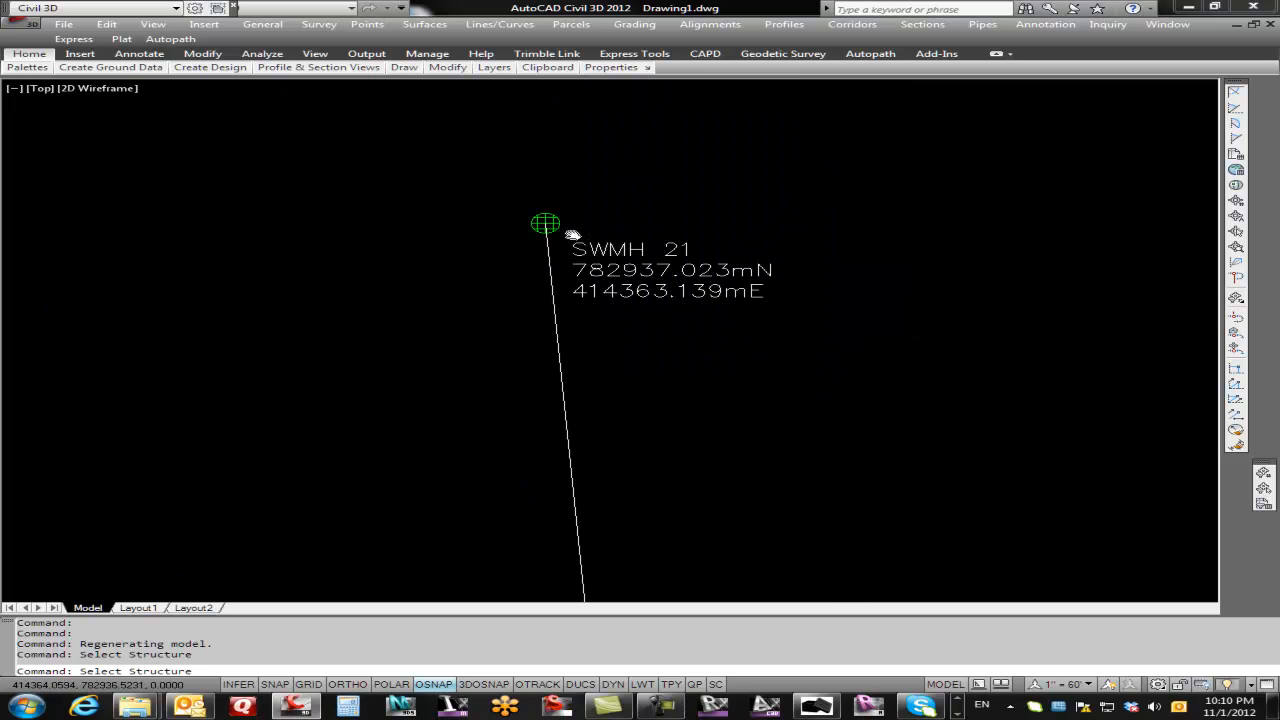
{"action": "left_click", "coordinate": [545, 223]}
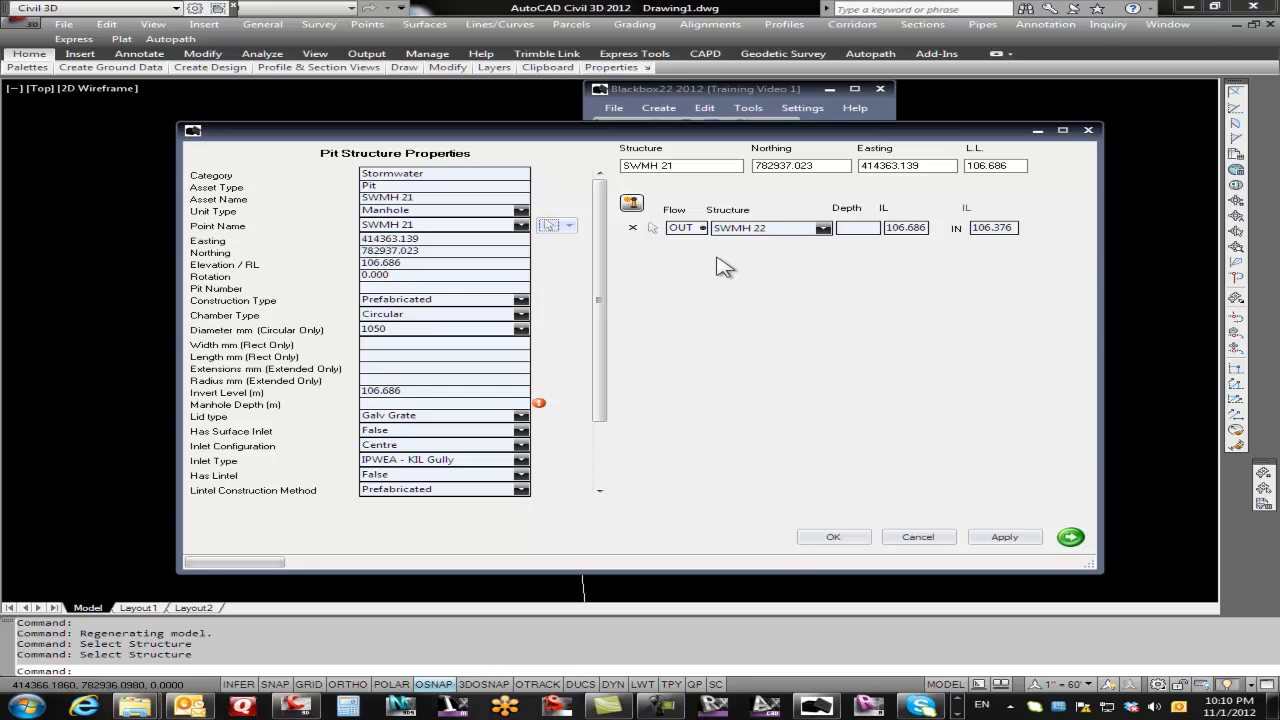
{"action": "left_click", "coordinate": [851, 227]}
{"action": "type", "text": "1"}
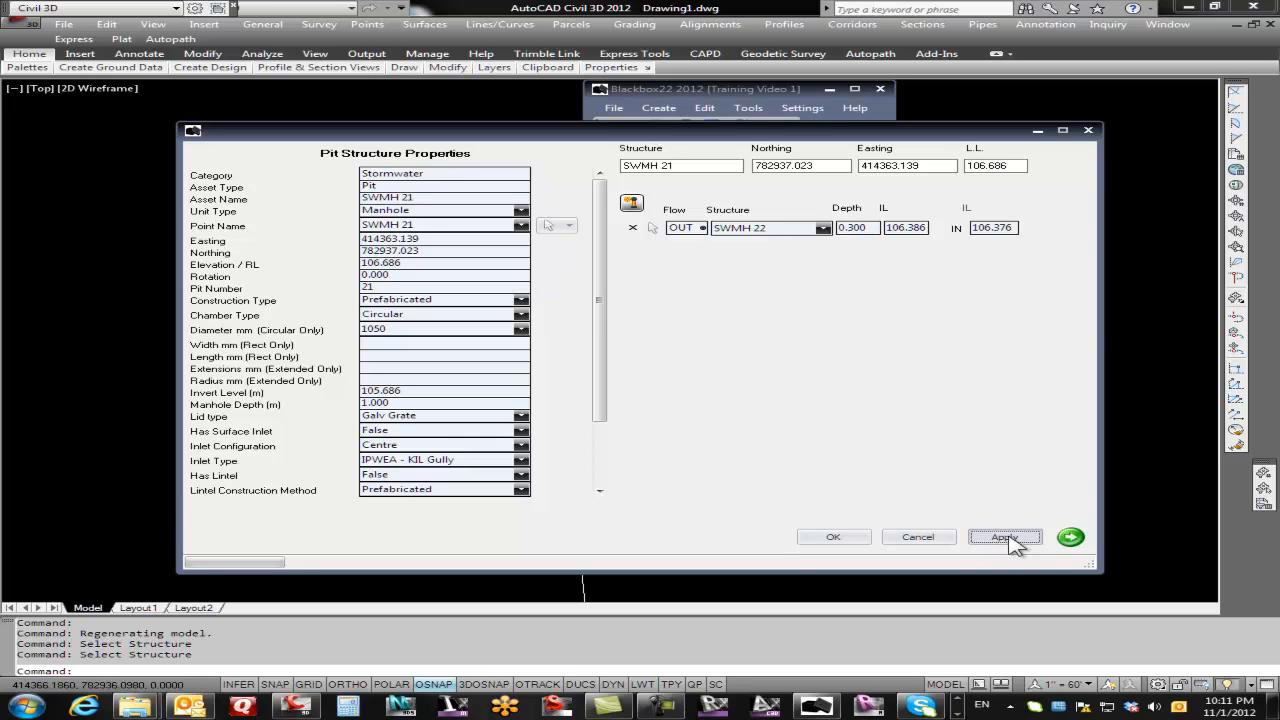
{"action": "left_click", "coordinate": [850, 540]}
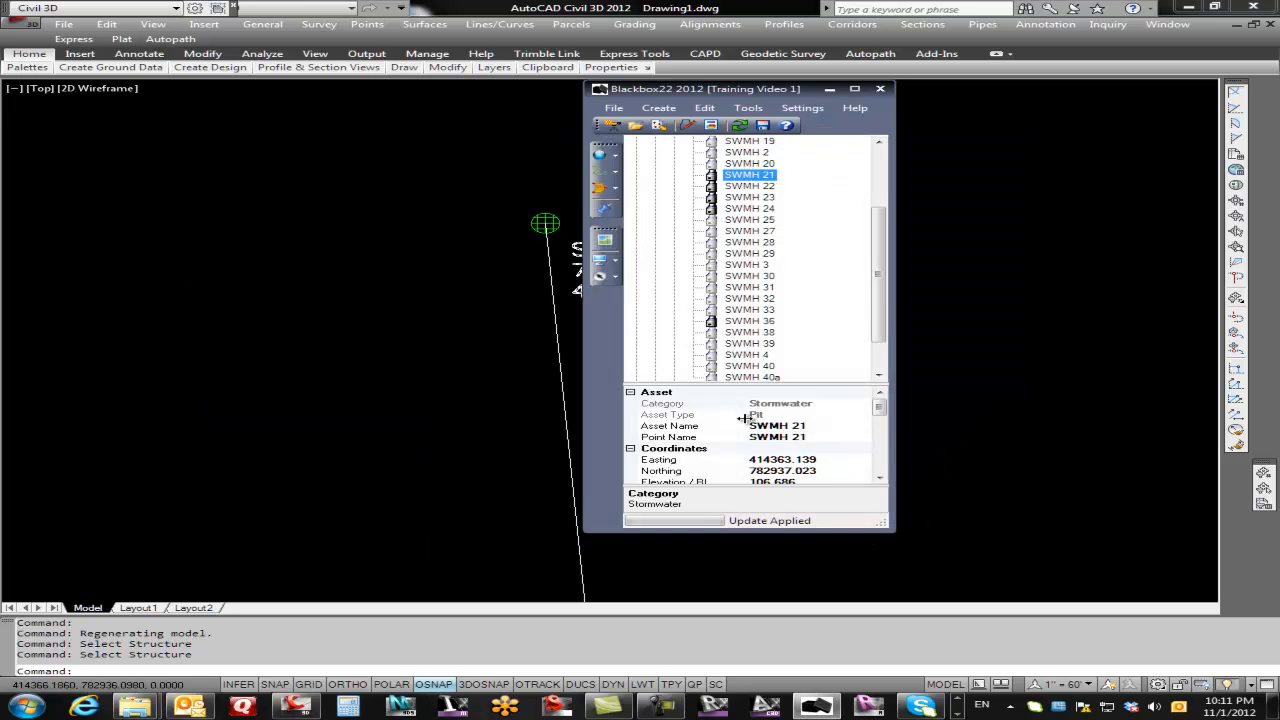
Select all four stormwater pipes under Line Features in the project tree and open them together for editing
{"action": "left_click_drag", "start_coordinate": [885, 312], "coordinate": [876, 282]}
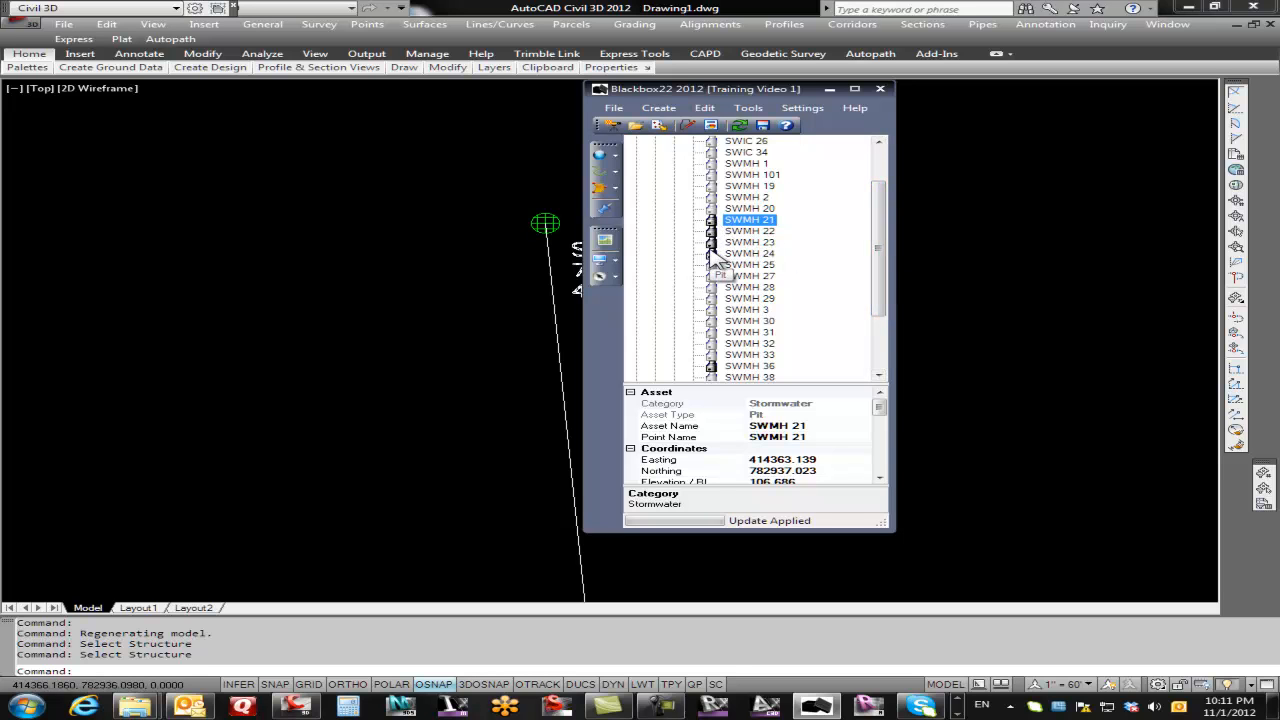
{"action": "mouse_move", "coordinate": [721, 280]}
{"action": "left_click_drag", "start_coordinate": [886, 251], "coordinate": [887, 214]}
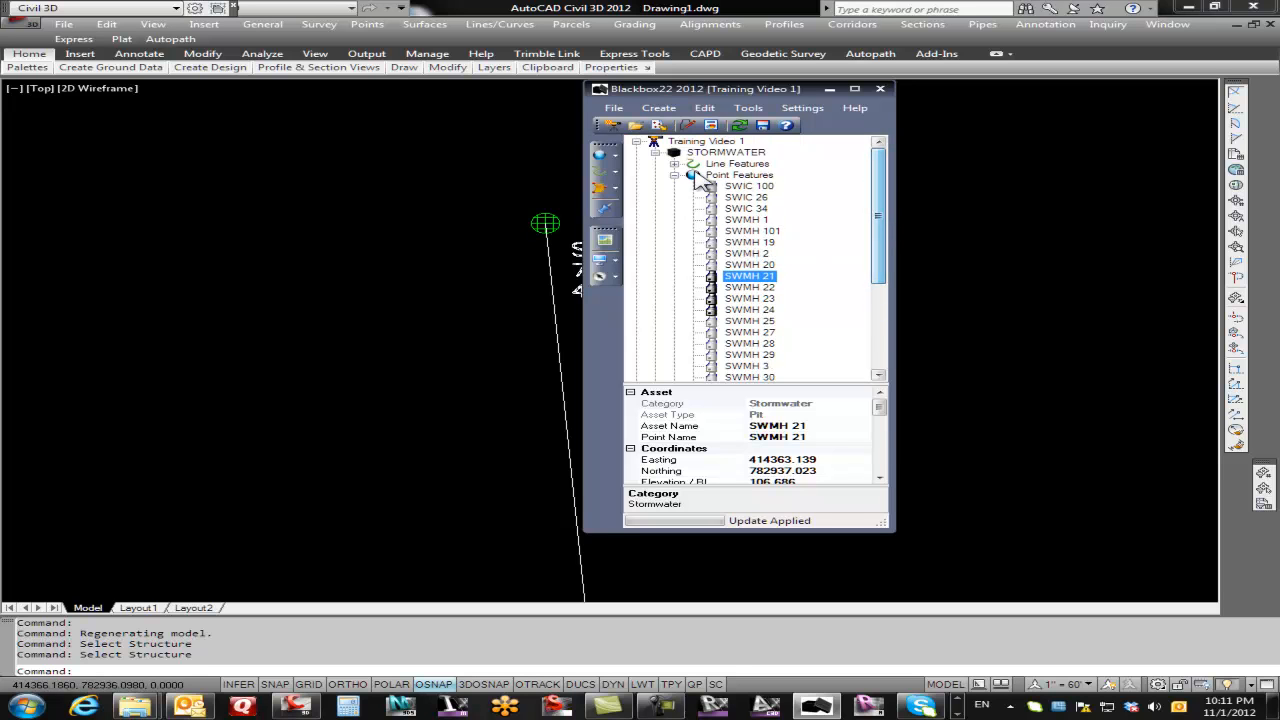
{"action": "left_click", "coordinate": [674, 164]}
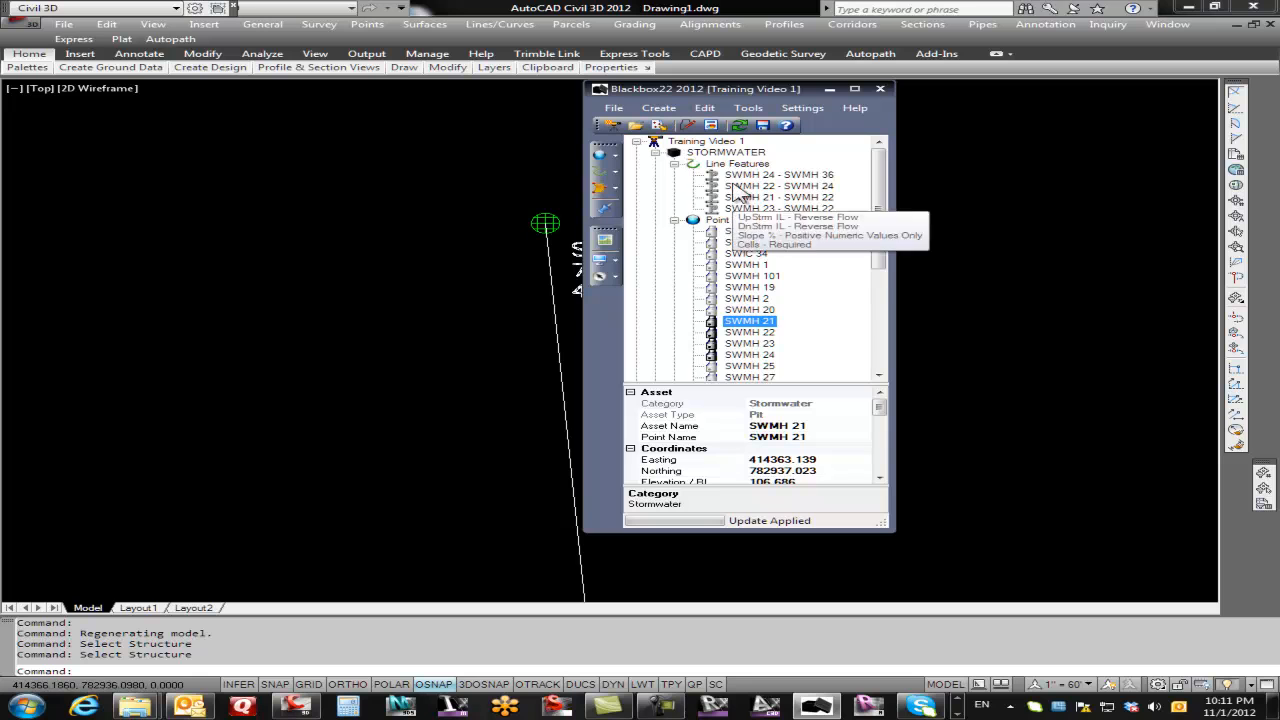
{"action": "left_click", "coordinate": [760, 175]}
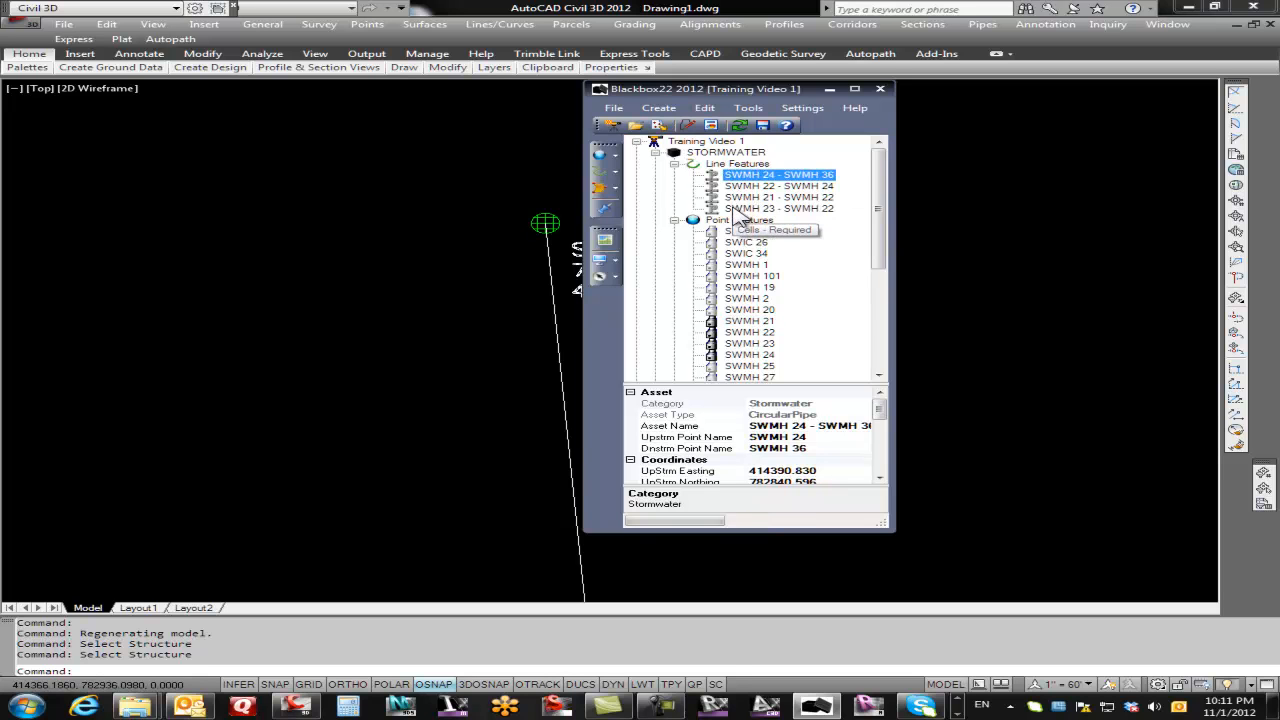
{"action": "left_click", "coordinate": [736, 209], "text": "shift"}
{"action": "right_click", "coordinate": [736, 213]}
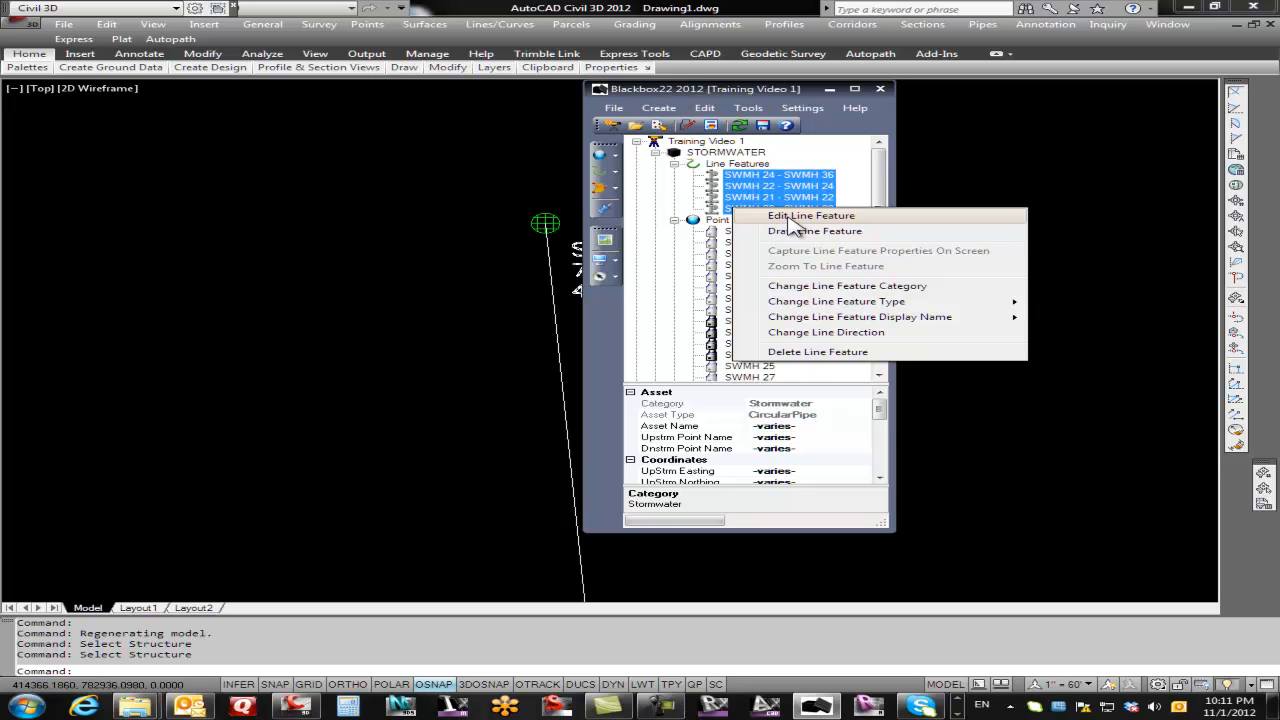
{"action": "left_click", "coordinate": [790, 218]}
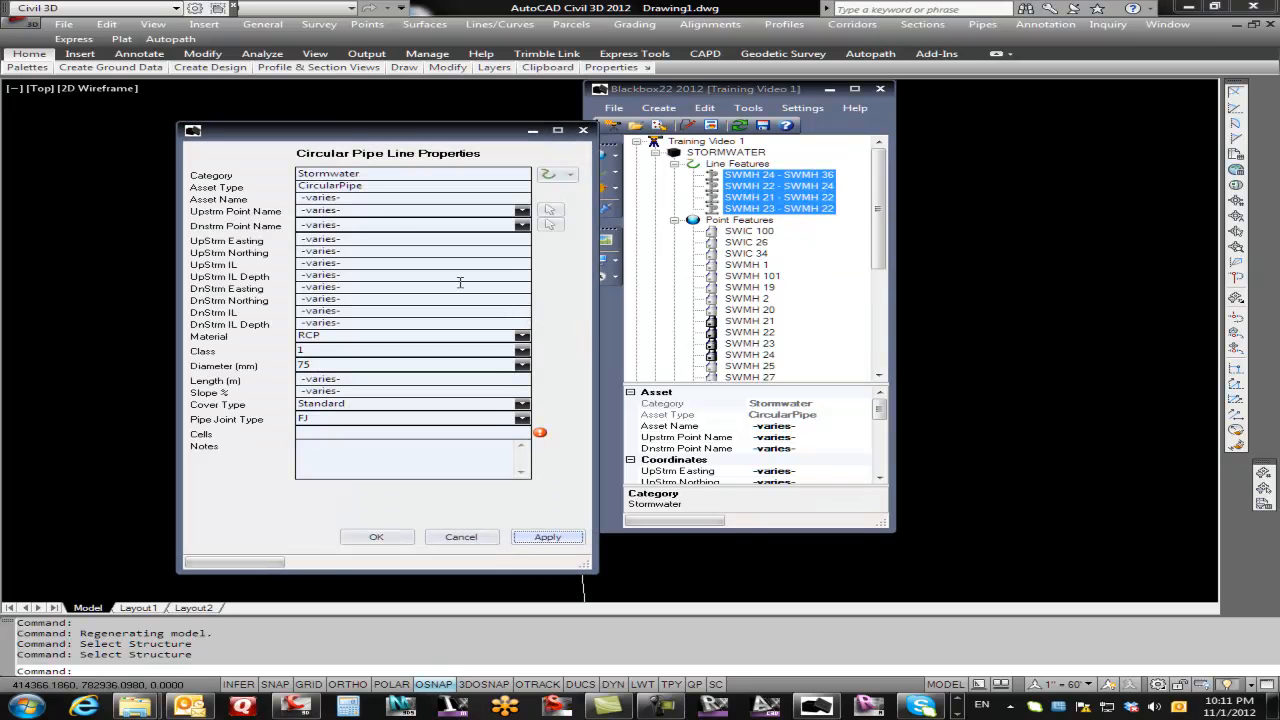
Set the four pipes' diameter to 300 mm and cells to 1, then apply and close the pipe properties
{"action": "left_click", "coordinate": [522, 336]}
{"action": "left_click", "coordinate": [519, 339]}
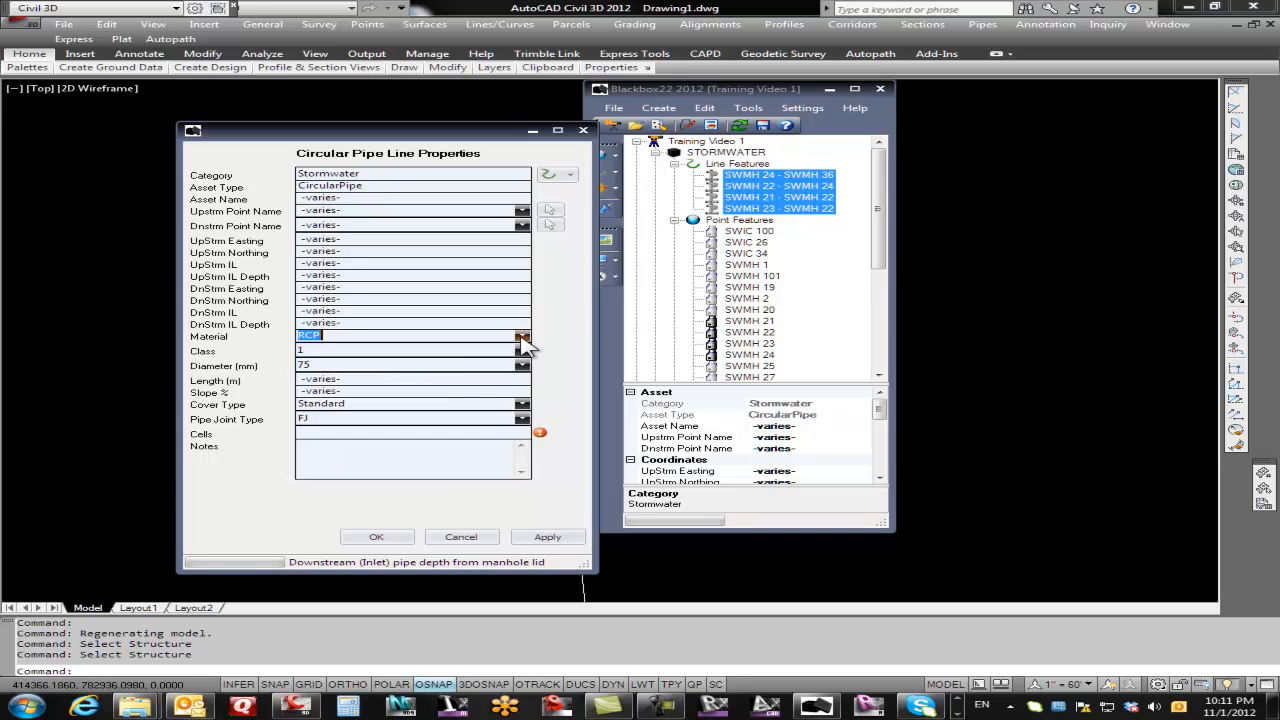
{"action": "left_click", "coordinate": [497, 363]}
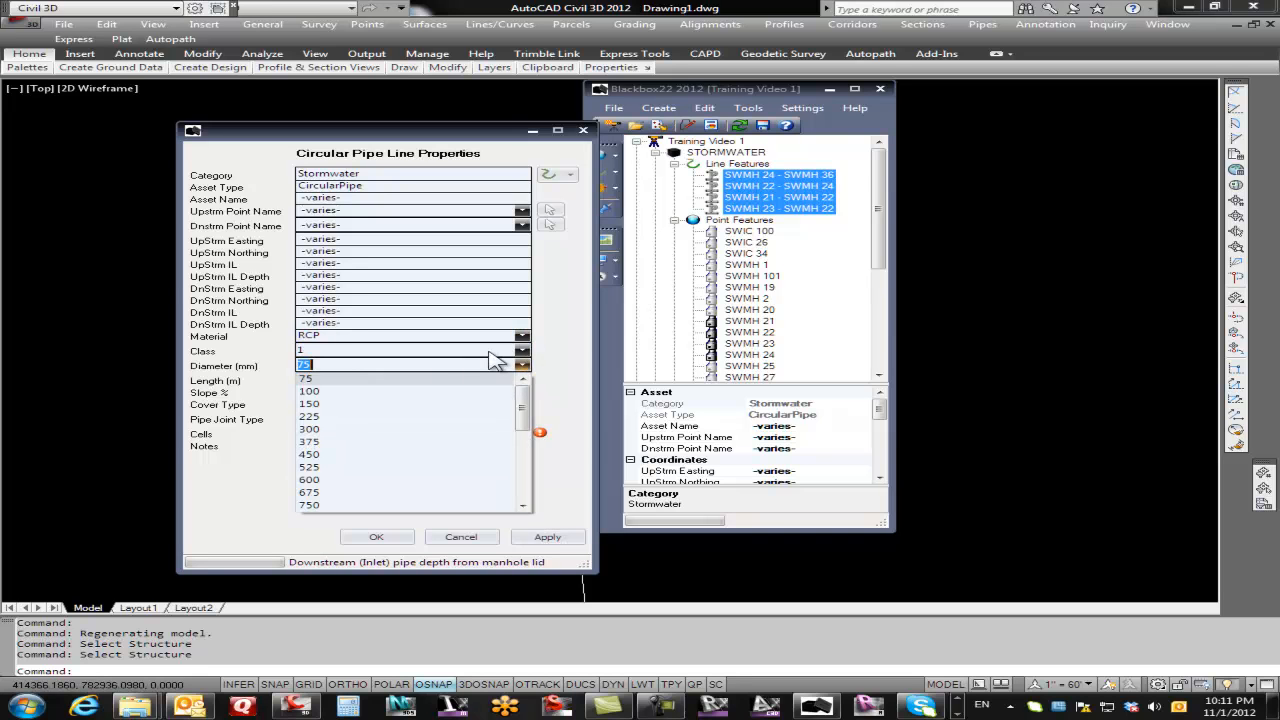
{"action": "left_click", "coordinate": [327, 429]}
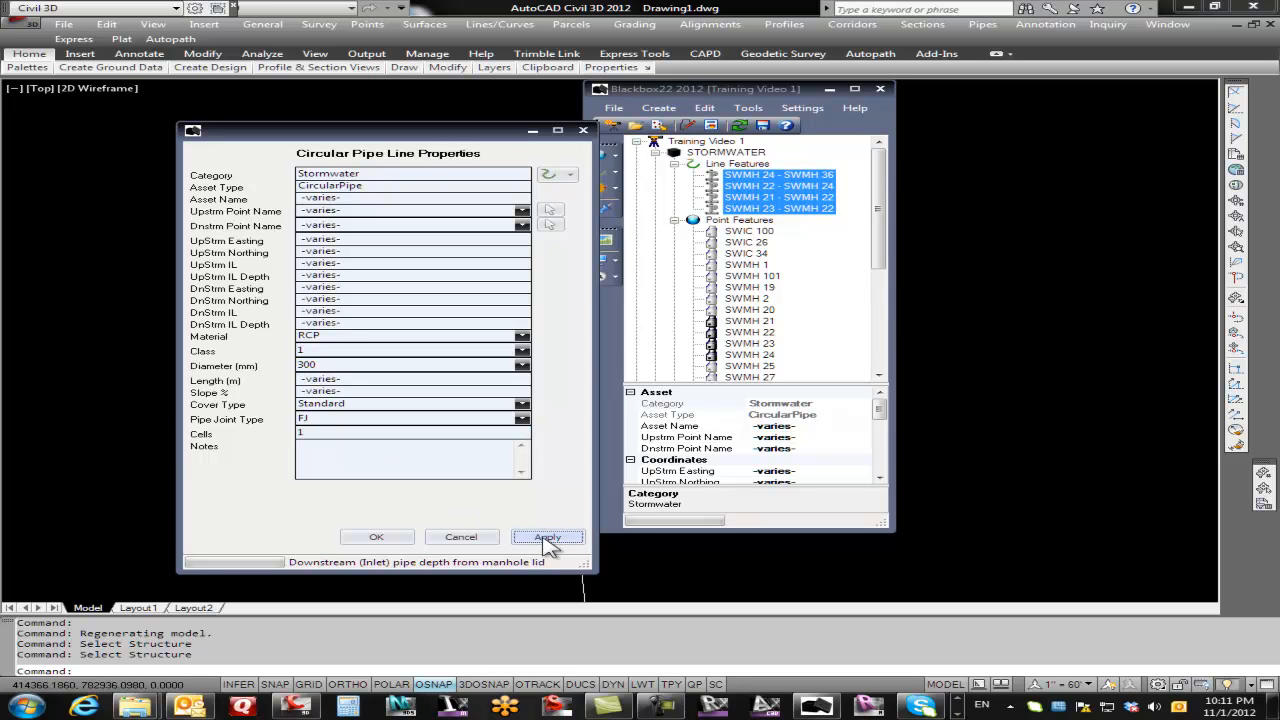
{"action": "left_click", "coordinate": [545, 538]}
{"action": "left_click", "coordinate": [377, 538]}
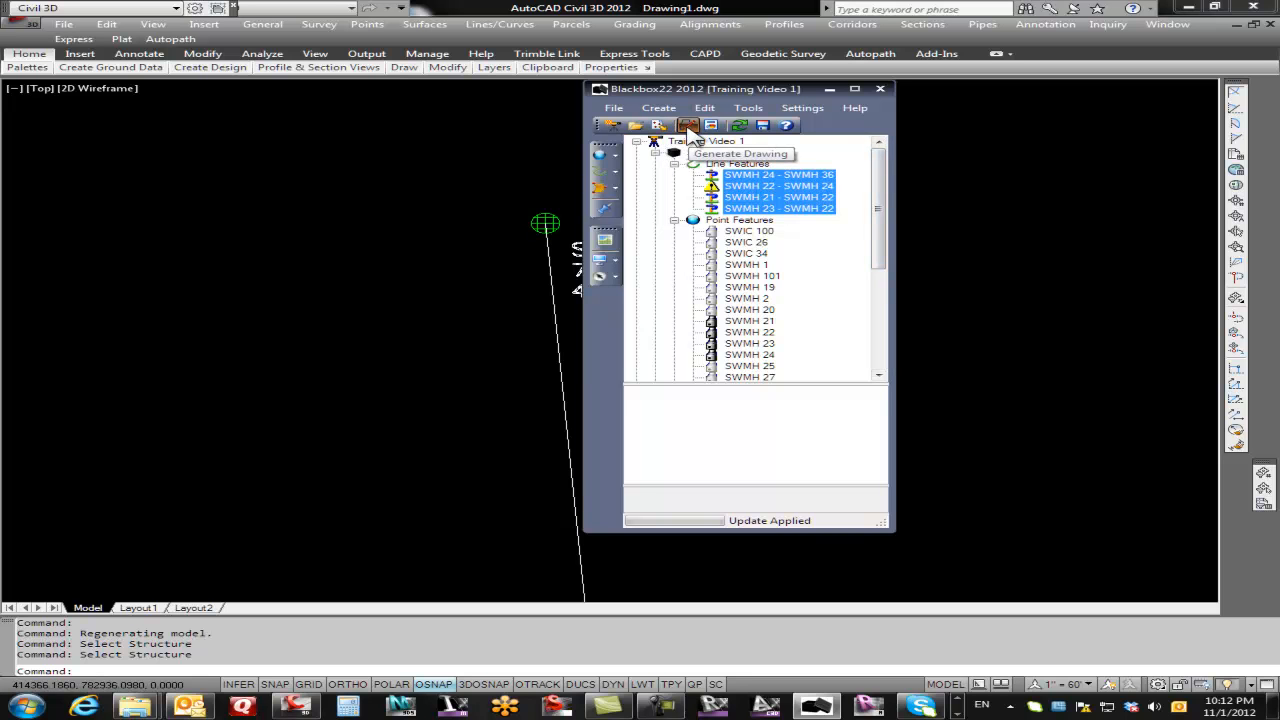
Open drawing generation, limit the assets to the Stormwater category's line features, and select all four circular pipes
{"action": "left_click", "coordinate": [687, 128]}
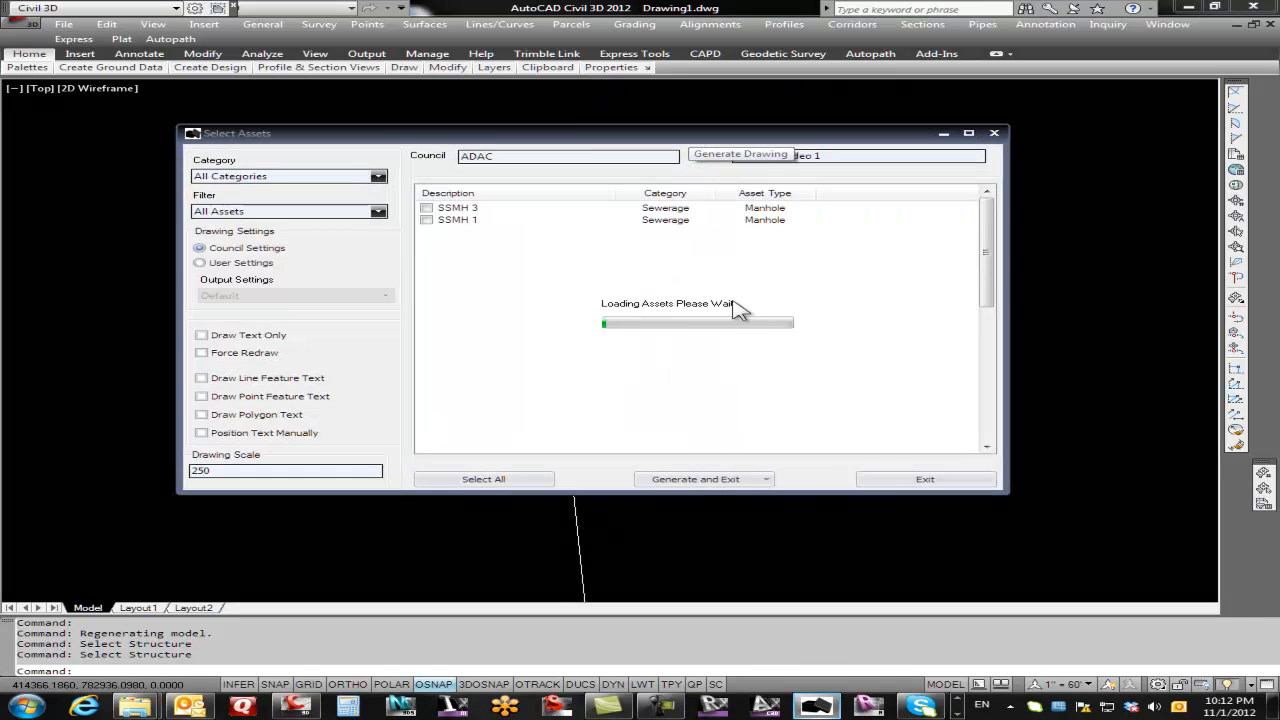
{"action": "left_click", "coordinate": [381, 177]}
{"action": "left_click", "coordinate": [382, 176]}
{"action": "left_click", "coordinate": [230, 203]}
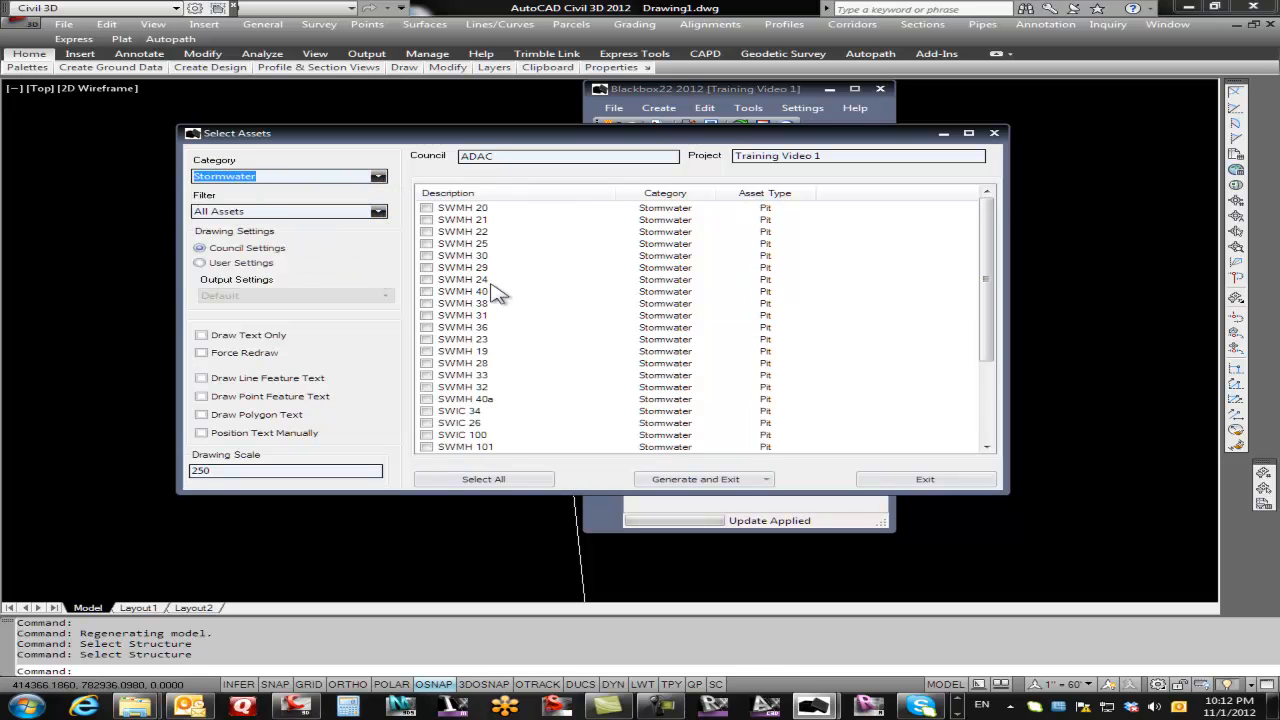
{"action": "left_click", "coordinate": [378, 212]}
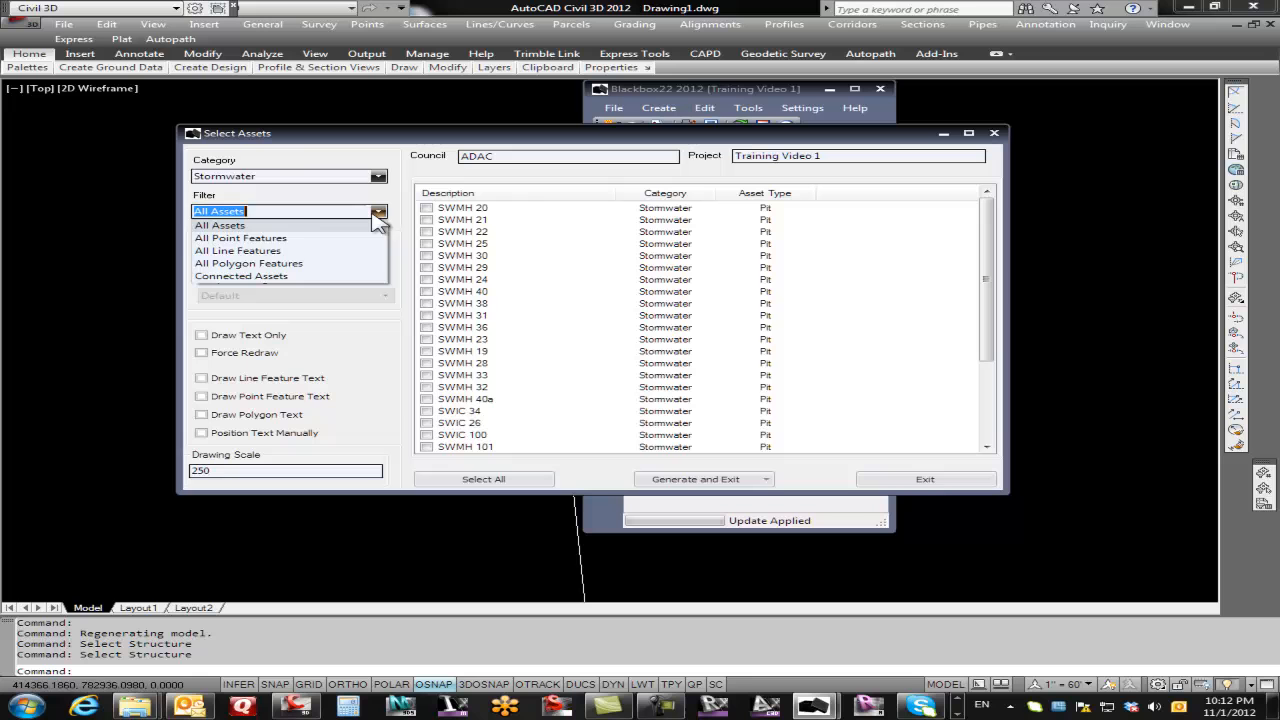
{"action": "left_click", "coordinate": [242, 252]}
{"action": "left_click", "coordinate": [495, 480]}
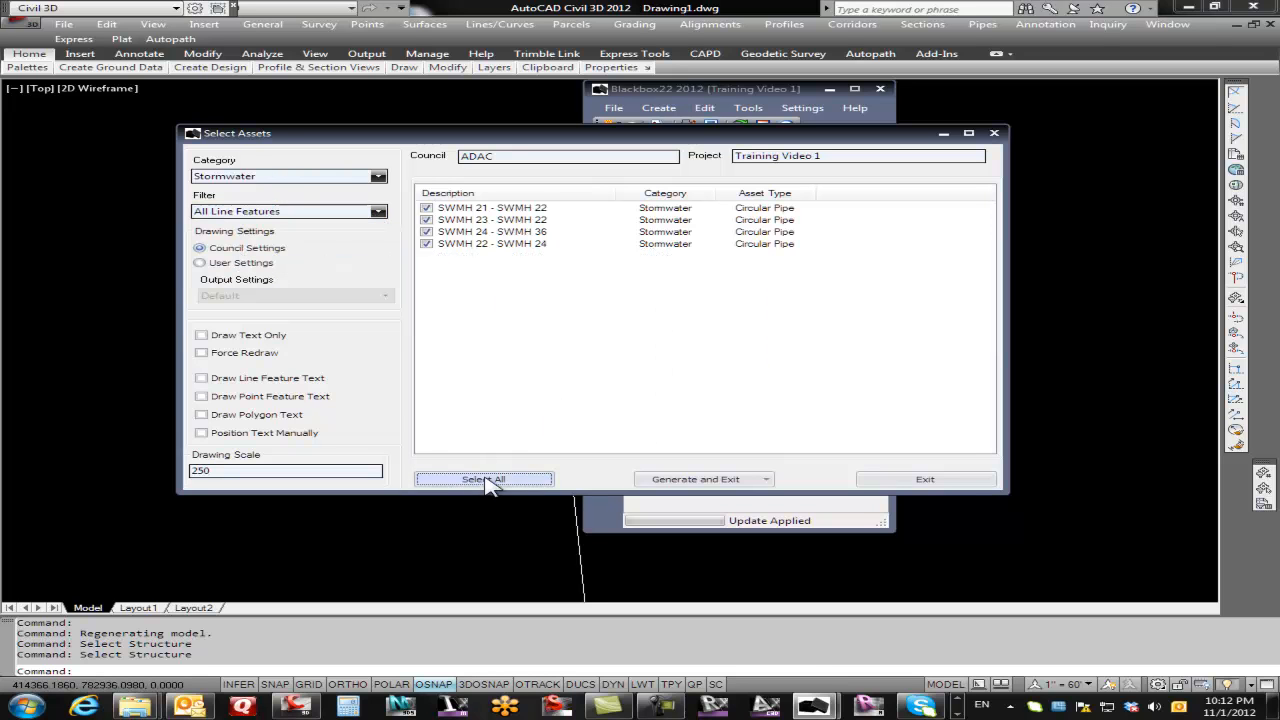
Enable Draw Line Feature Text, generate the selected pipes in the drawing, and dismiss the completion notice
{"action": "left_click", "coordinate": [203, 379]}
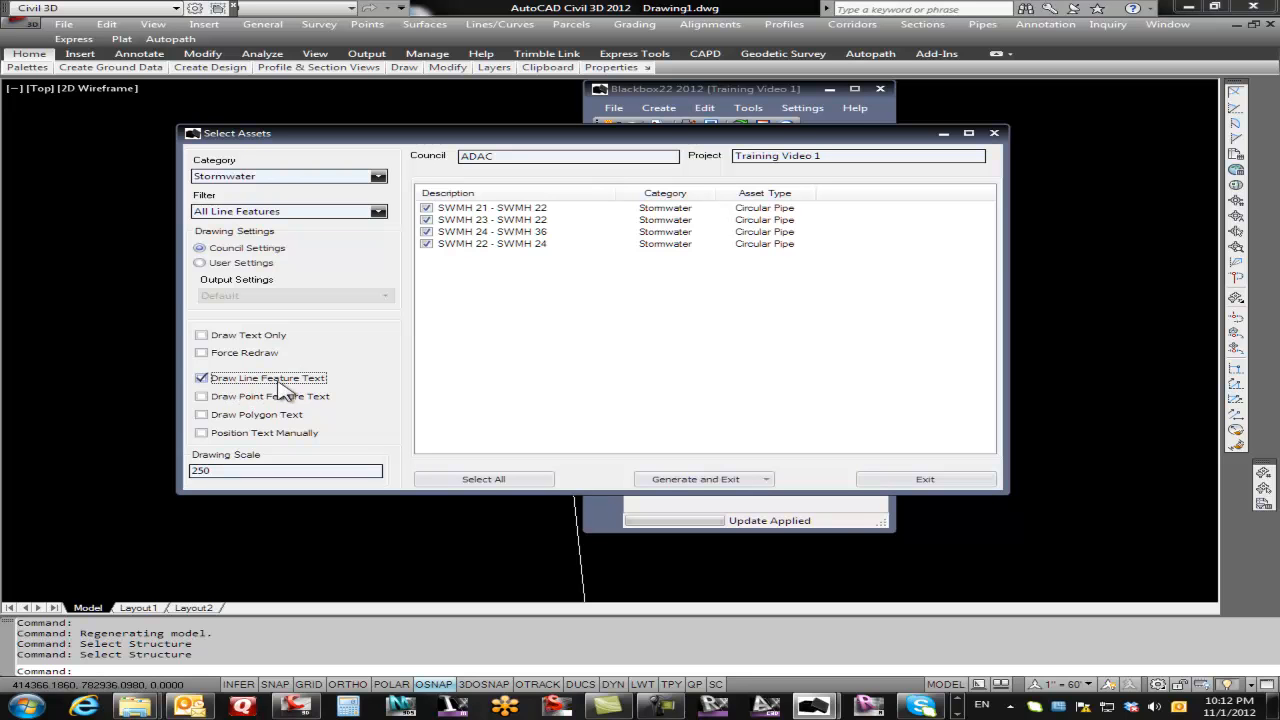
{"action": "left_click", "coordinate": [695, 480]}
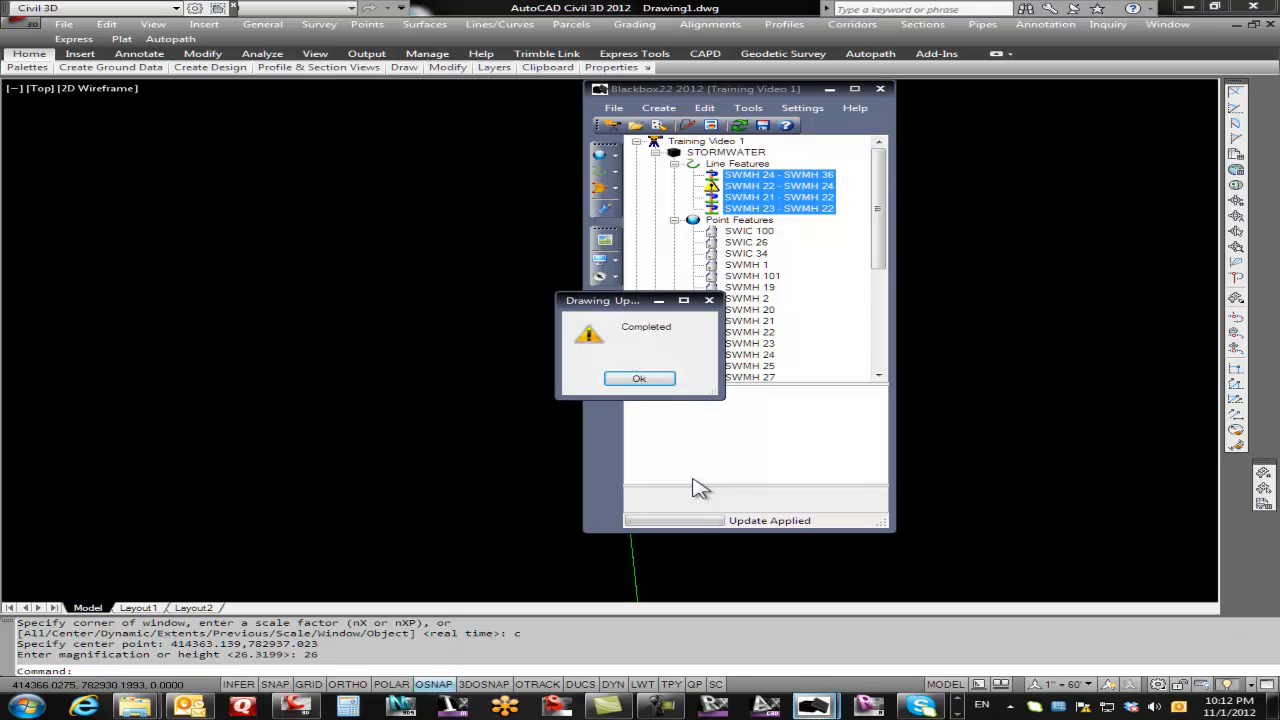
{"action": "left_click", "coordinate": [639, 378]}
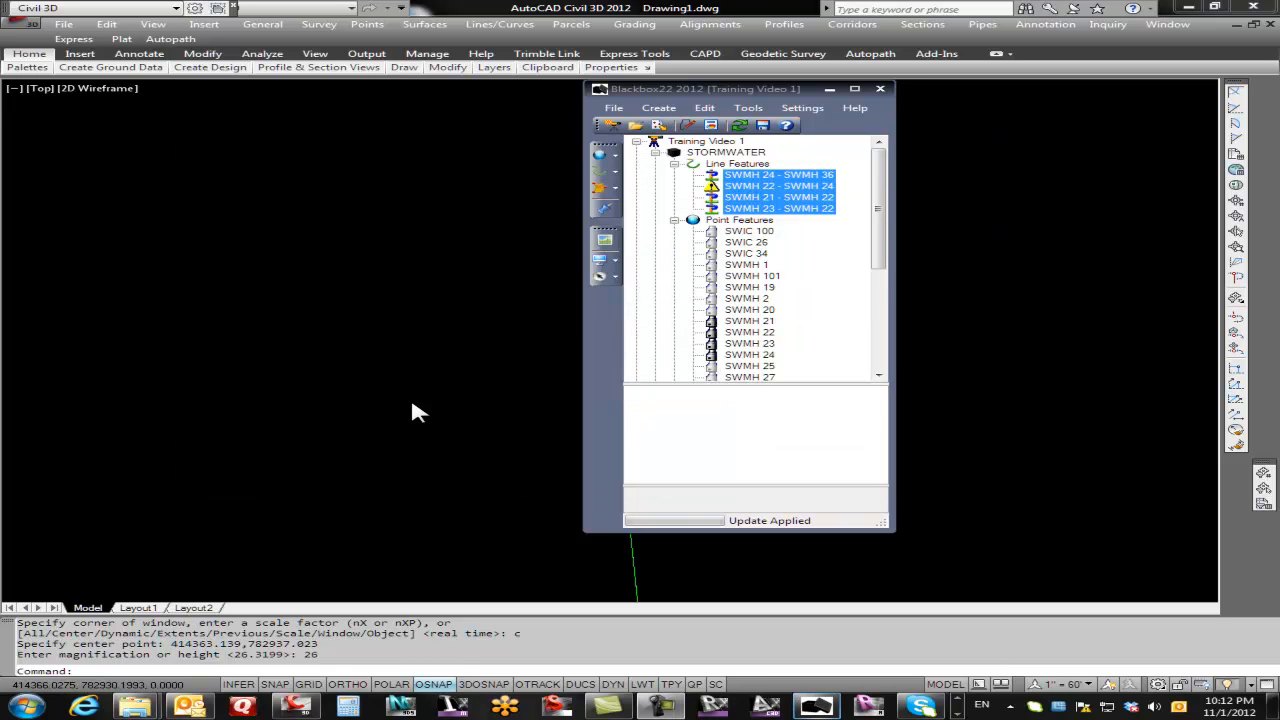
Examine the generated stormwater pipes and their length, size, class and grade labels along the network around SWMH 22 and SWMH 24
{"action": "scroll", "coordinate": [403, 413], "scroll_direction": "down", "scroll_amount": 2}
{"action": "middle_click_drag", "start_coordinate": [483, 482], "coordinate": [409, 311]}
{"action": "scroll", "coordinate": [418, 338], "scroll_direction": "down", "scroll_amount": 4}
{"action": "scroll", "coordinate": [428, 495], "scroll_direction": "up", "scroll_amount": 1}
{"action": "middle_click_drag", "start_coordinate": [425, 497], "coordinate": [421, 372]}
{"action": "scroll", "coordinate": [421, 372], "scroll_direction": "up", "scroll_amount": 3}
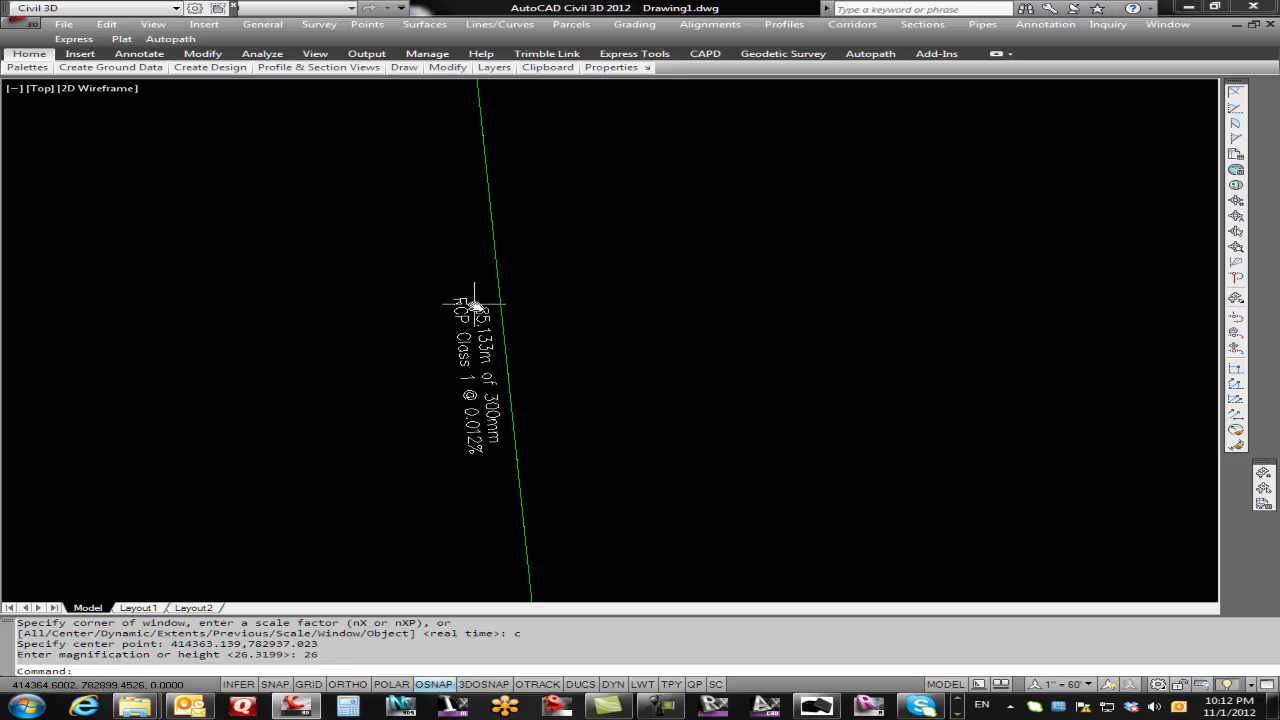
{"action": "scroll", "coordinate": [337, 394], "scroll_direction": "down", "scroll_amount": 4}
{"action": "scroll", "coordinate": [349, 455], "scroll_direction": "up", "scroll_amount": 2}
{"action": "scroll", "coordinate": [349, 455], "scroll_direction": "up", "scroll_amount": 6}
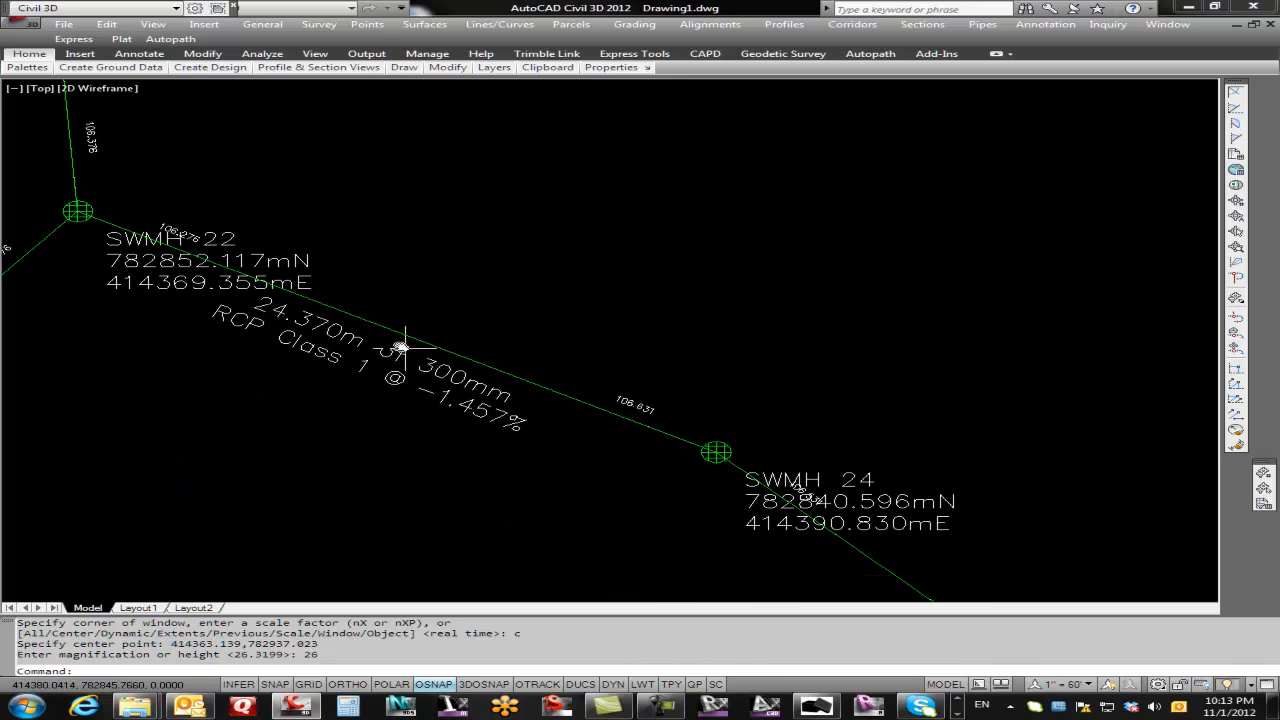
{"action": "scroll", "coordinate": [385, 365], "scroll_direction": "down", "scroll_amount": 2}
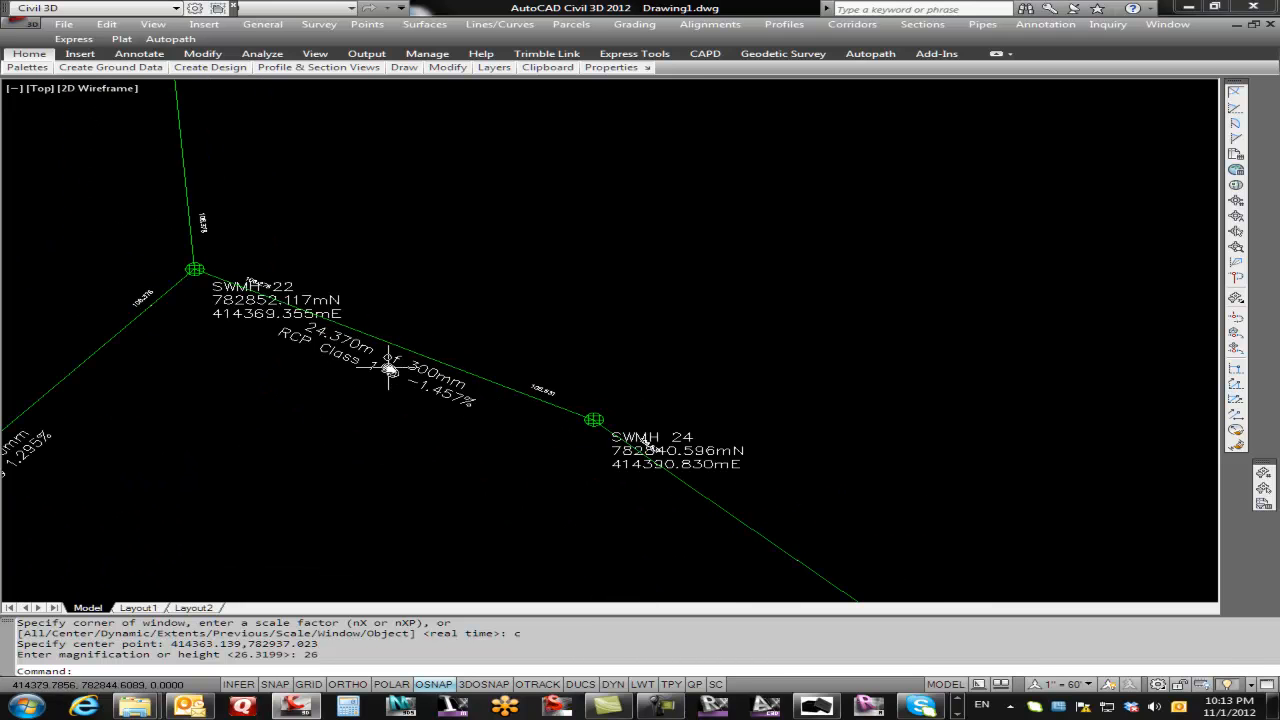
Move the SWMH 22 label below its pit, clear of the pipe line and the pipe's invert level text
{"action": "left_click", "coordinate": [222, 292]}
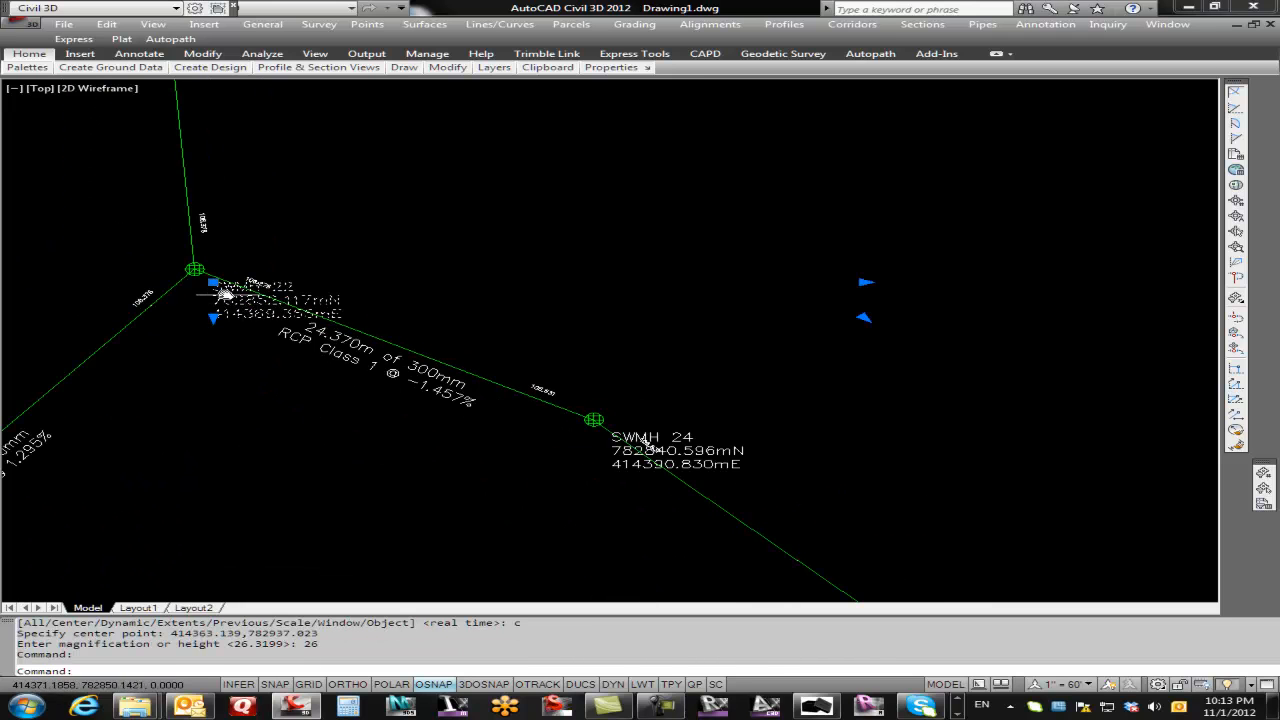
{"action": "left_click", "coordinate": [160, 330]}
{"action": "key", "text": "Escape"}
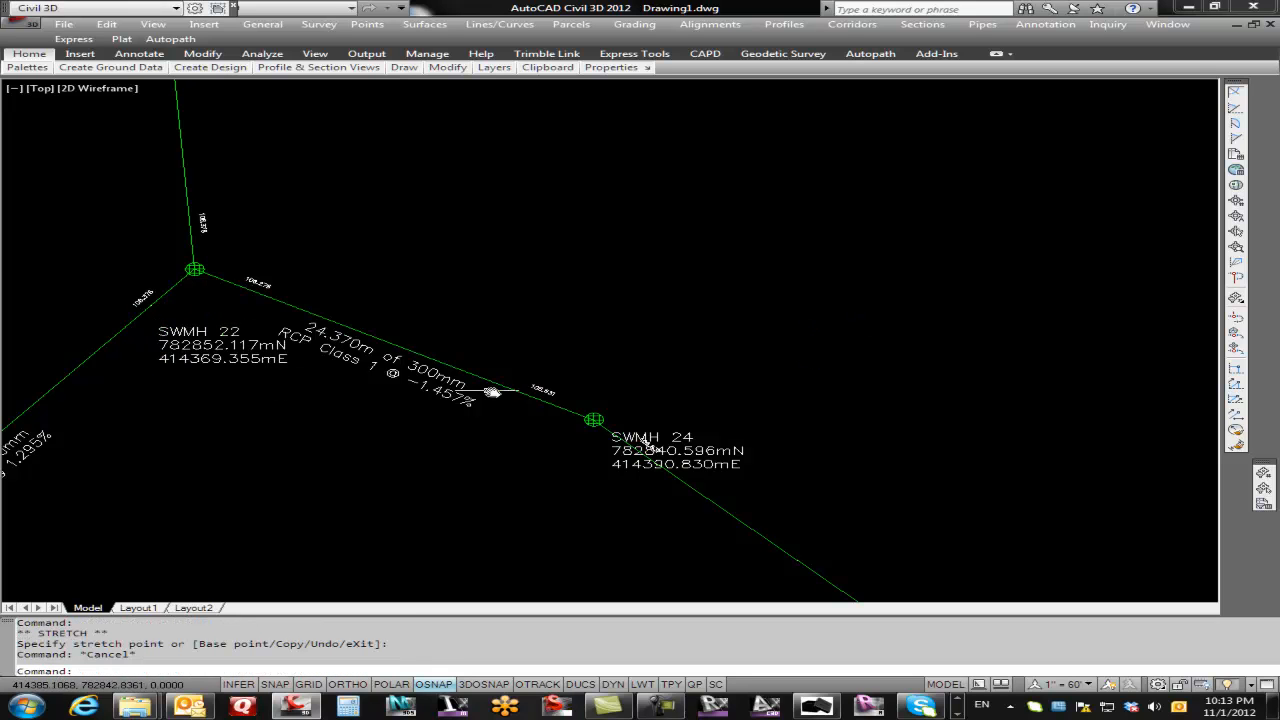
{"action": "scroll", "coordinate": [557, 394], "scroll_direction": "up", "scroll_amount": 2}
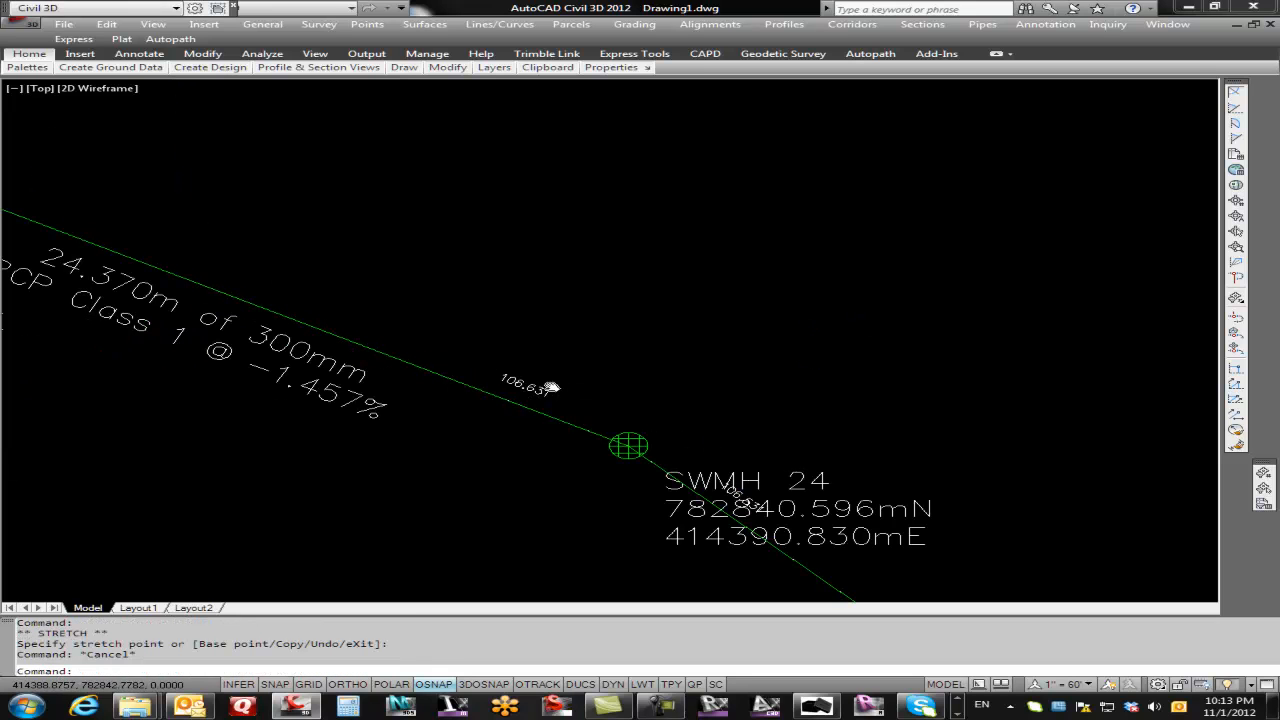